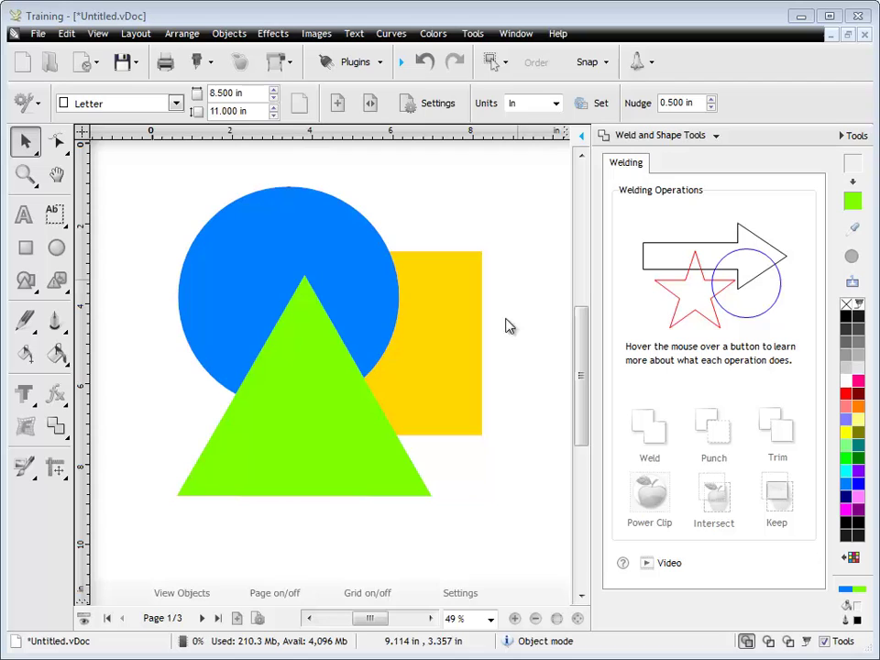
- After previewing outlines, reorder the green triangle's stacking, finally bringing it to the very front
click(786, 641)
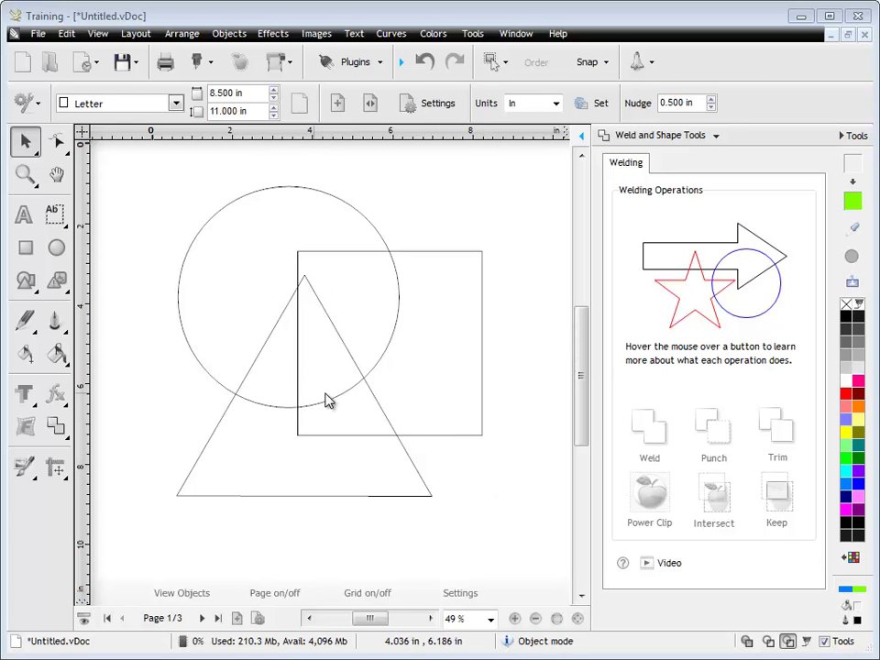
click(746, 641)
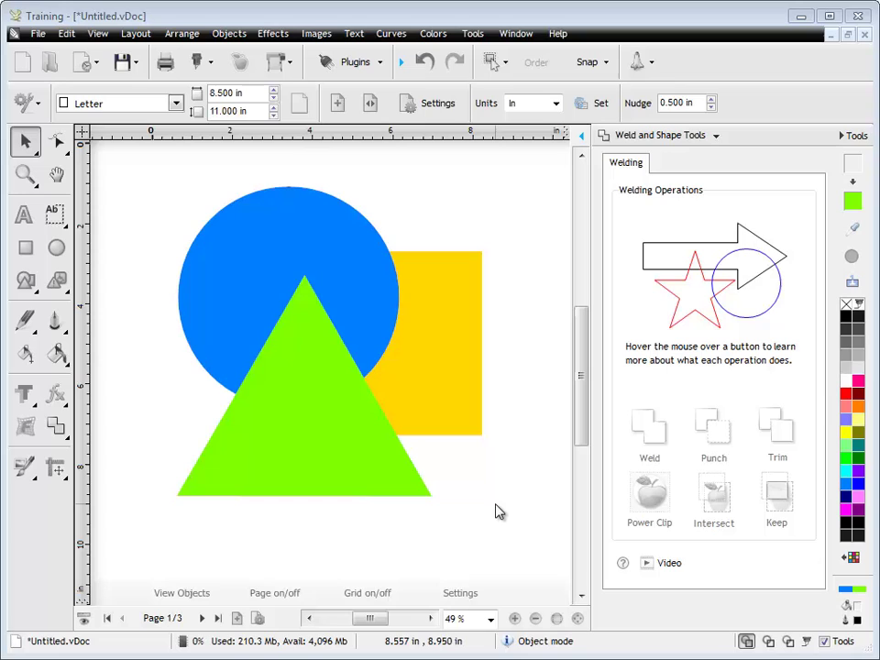
click(415, 482)
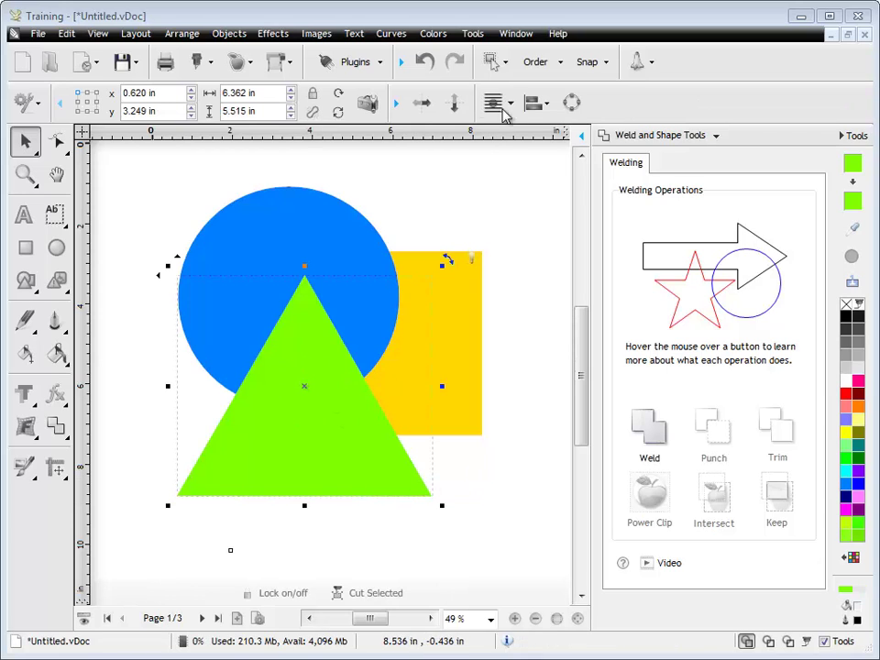
click(545, 66)
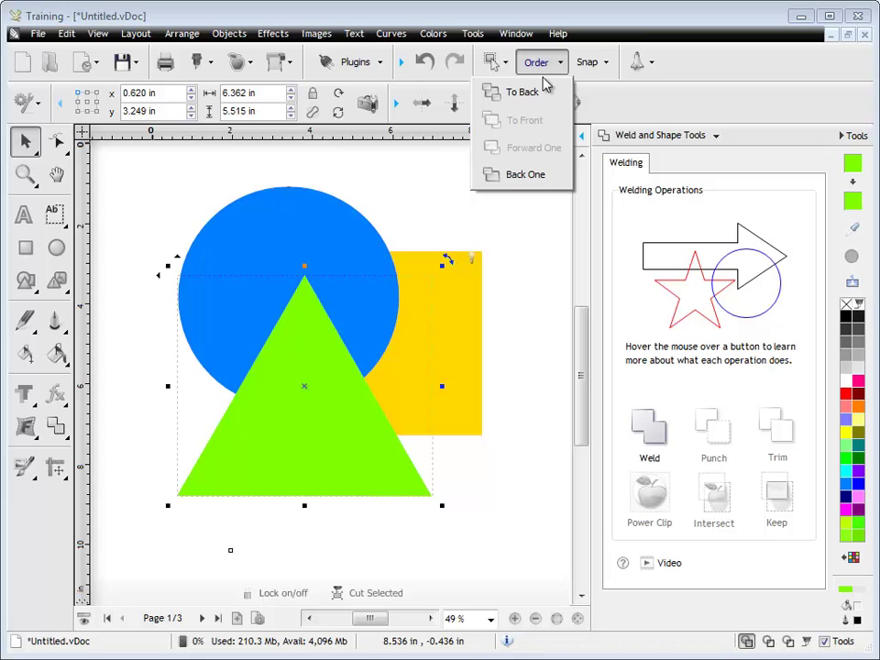
click(538, 177)
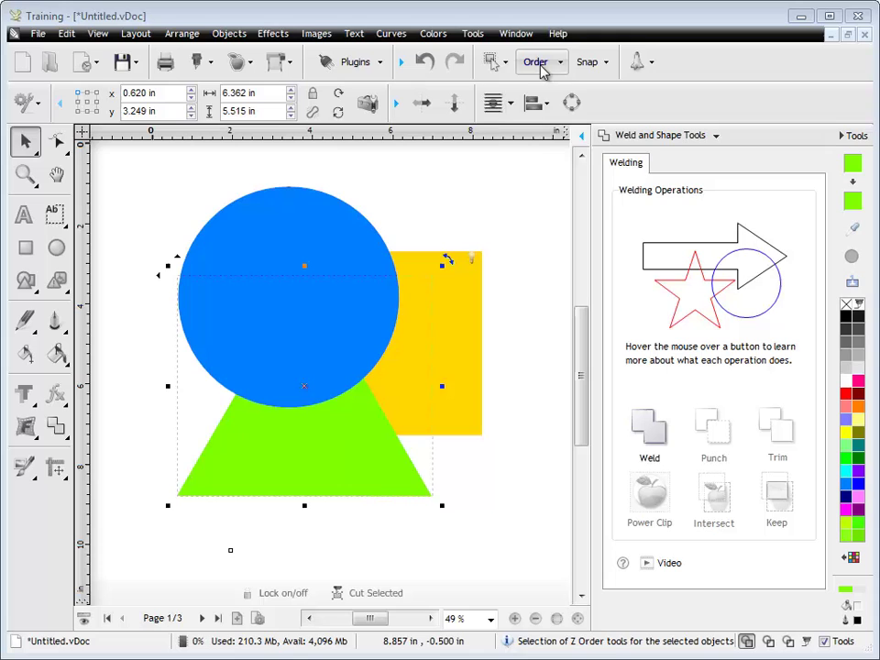
click(535, 62)
click(538, 174)
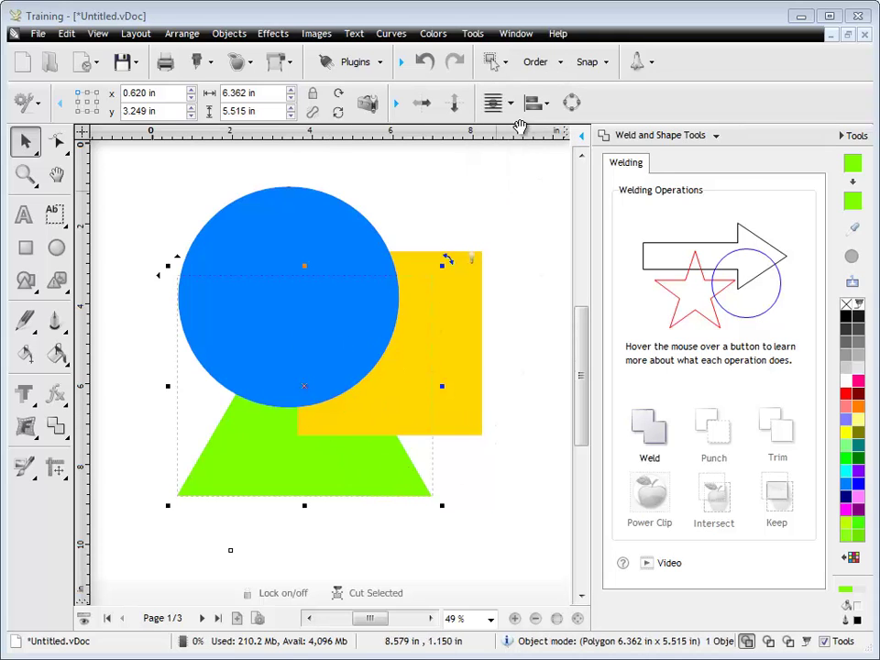
click(555, 63)
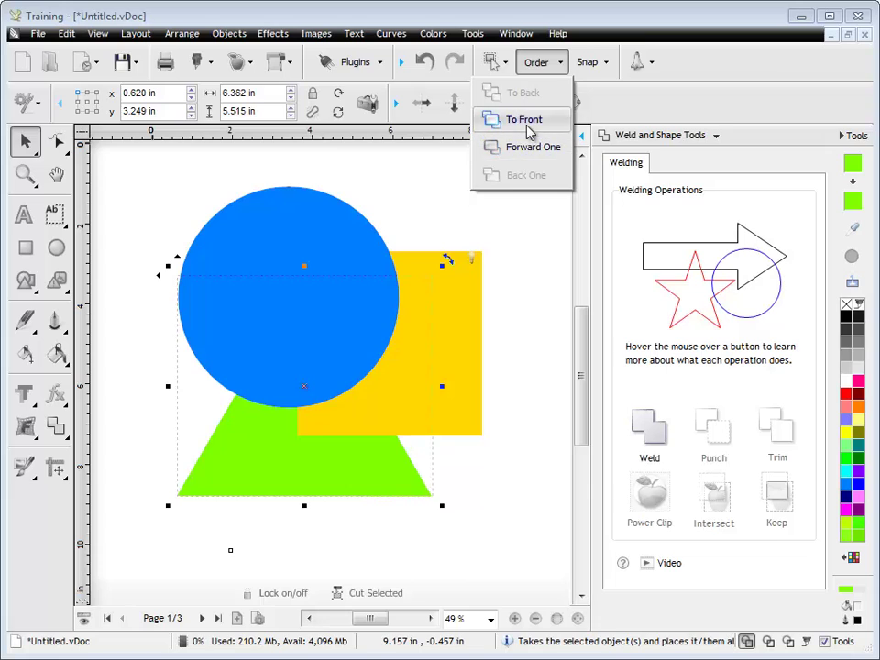
click(524, 120)
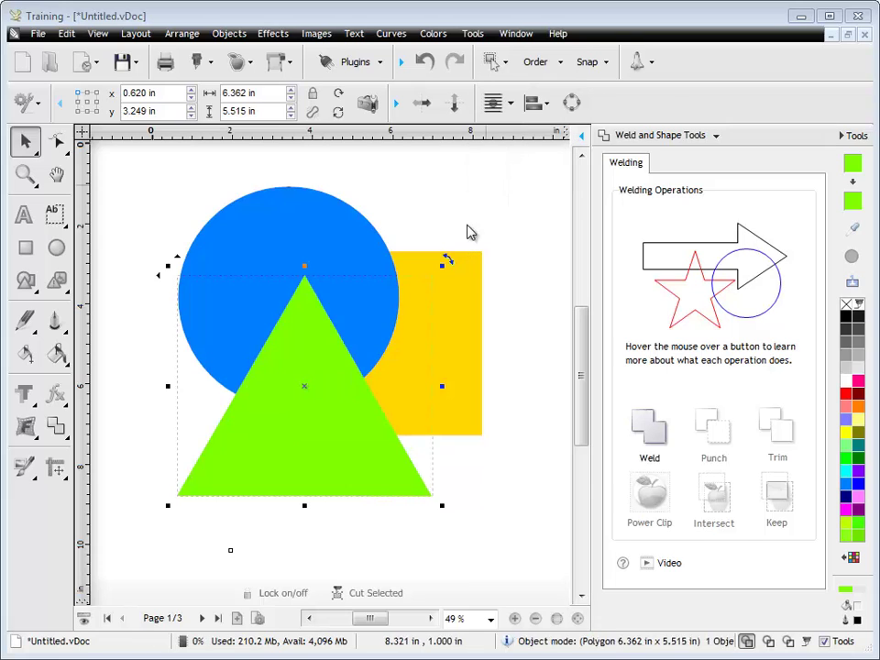
click(518, 324)
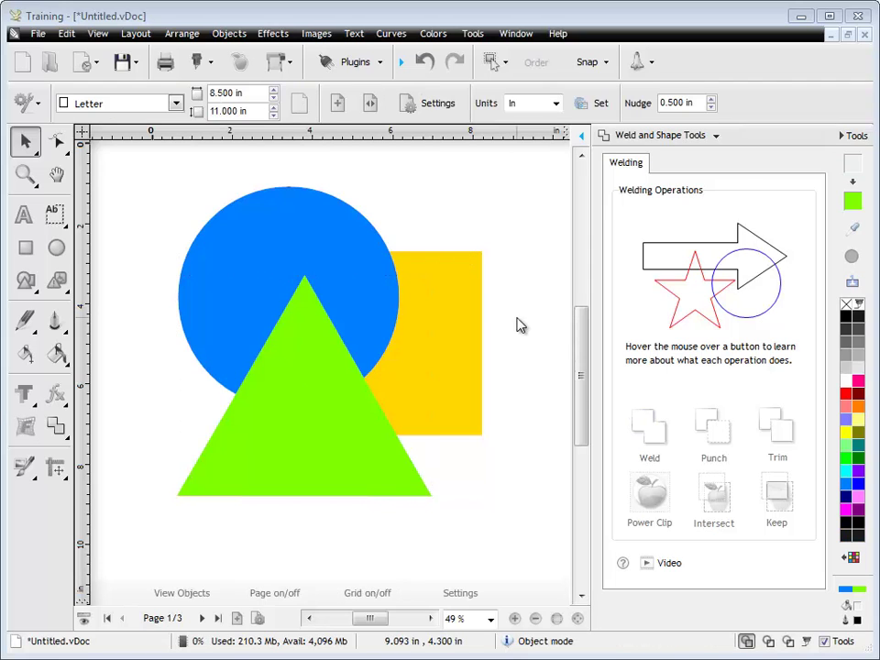
- In wireframe view, trial-weld all three shapes into one outline, then undo it
click(787, 641)
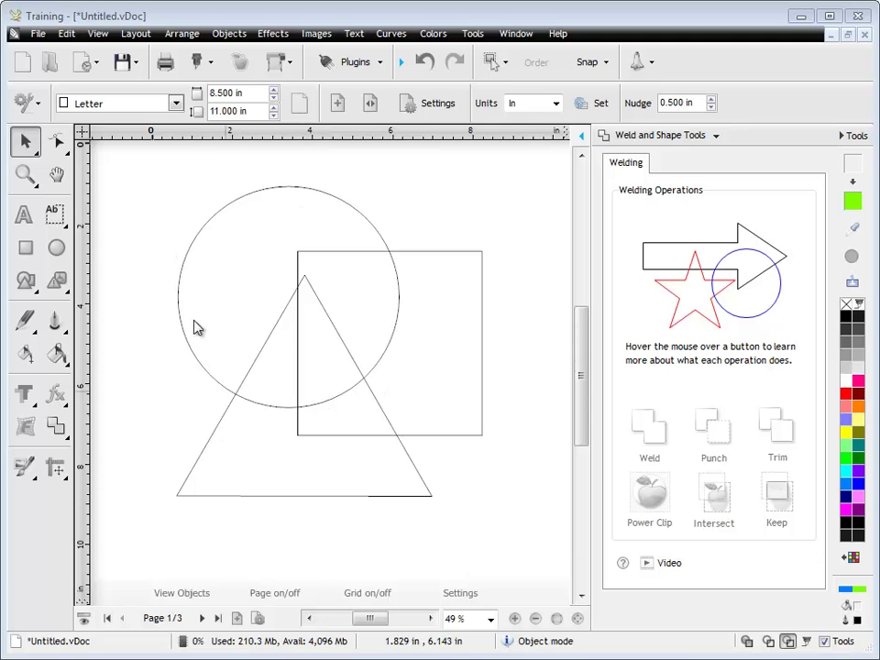
drag(136, 165, 495, 525)
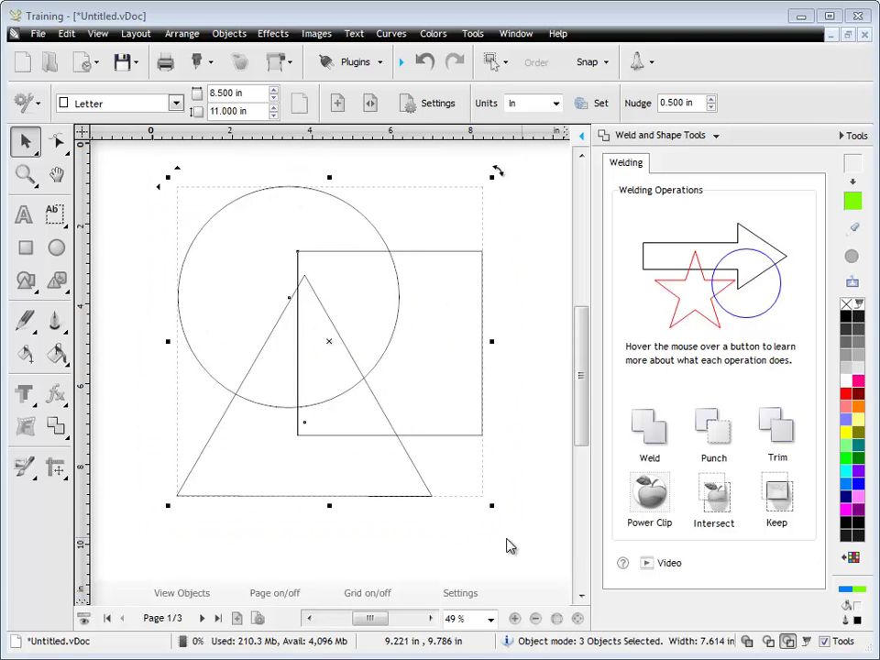
click(658, 443)
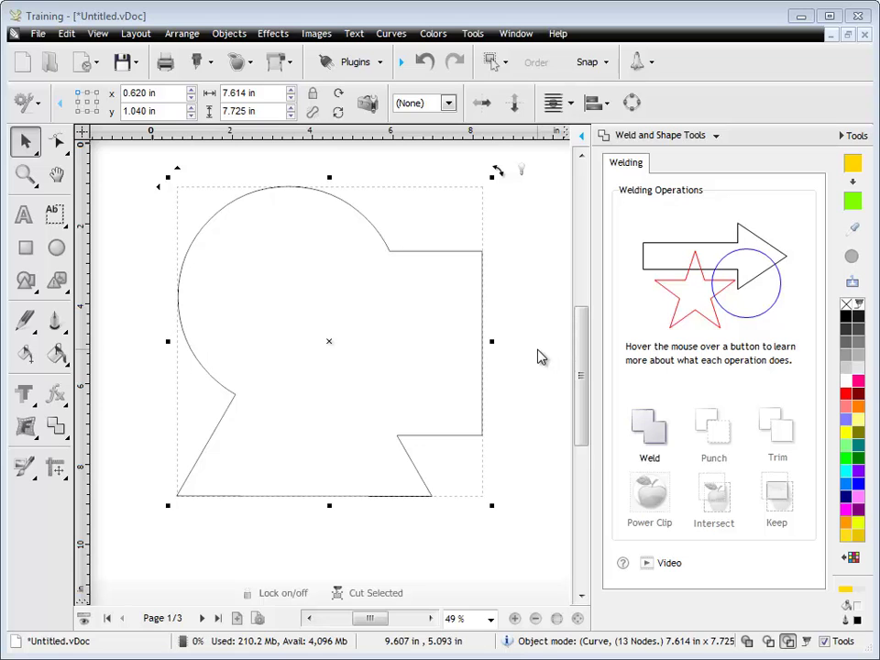
click(423, 62)
- Trial-weld the circle and square together, then undo the weld
click(483, 266)
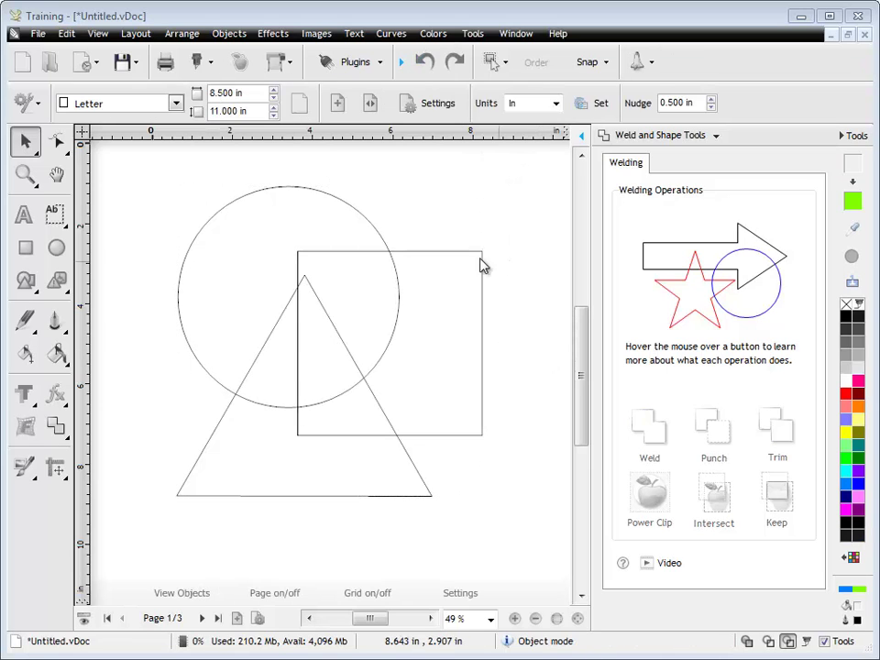
click(483, 266)
shift+click(357, 216)
click(647, 431)
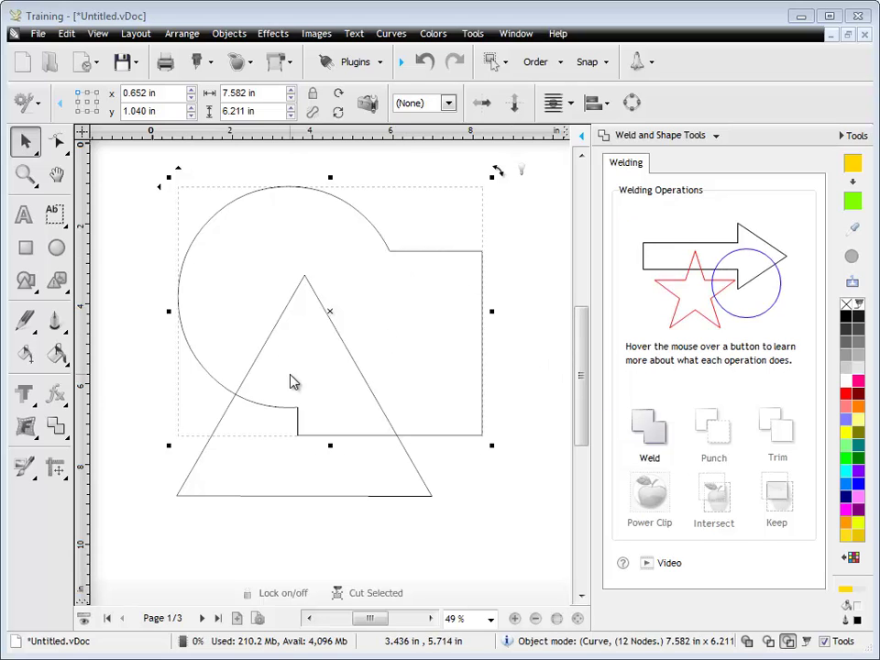
click(423, 61)
- Trial-weld the circle and triangle, undo it, and leave the triangle selected
click(413, 495)
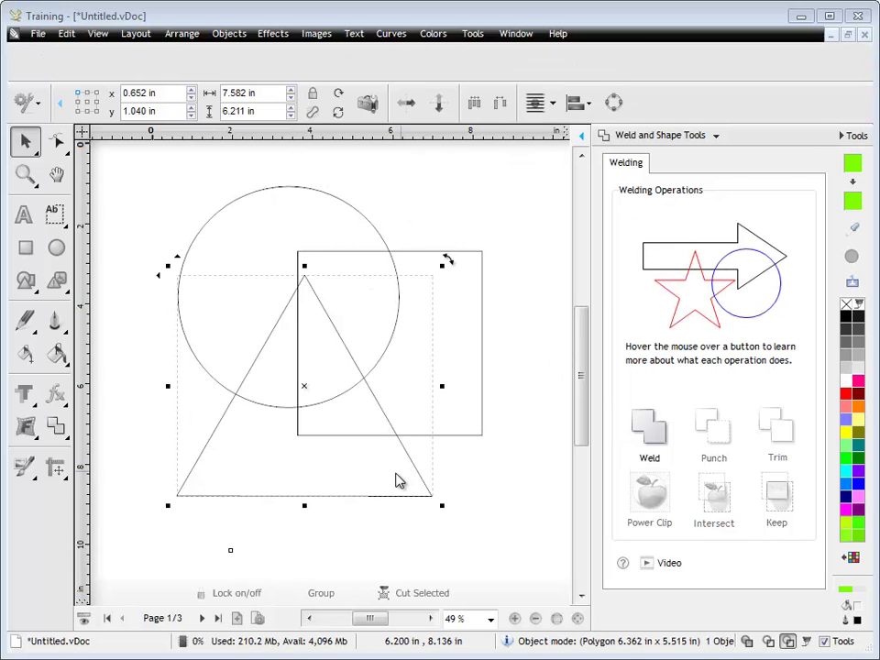
shift+click(326, 234)
click(649, 429)
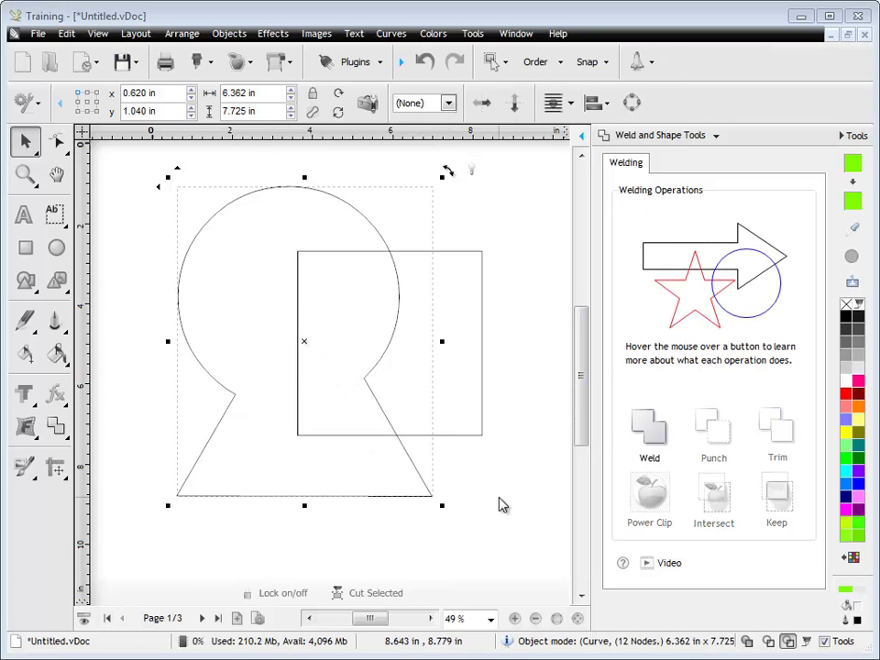
click(424, 62)
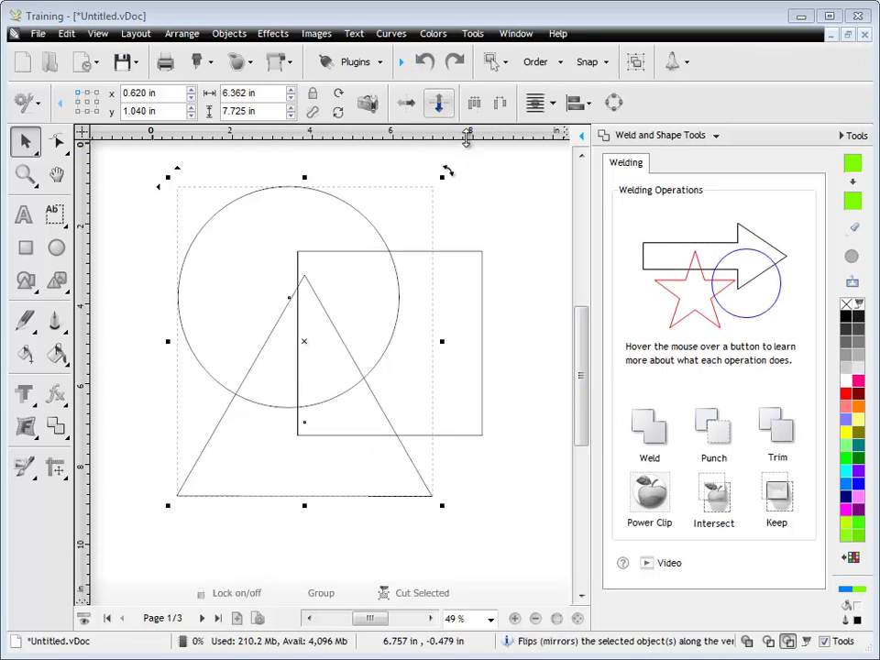
click(528, 326)
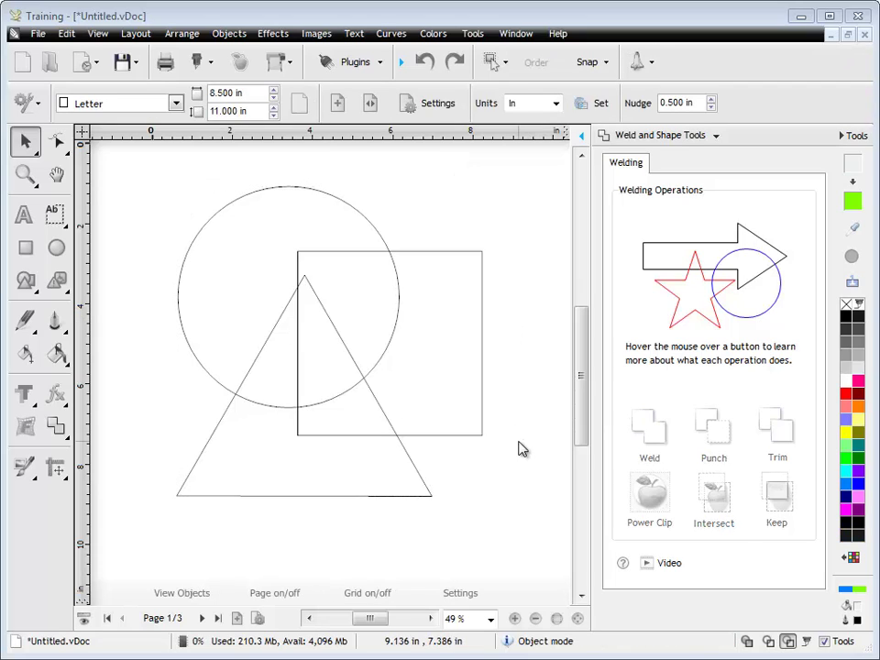
click(406, 476)
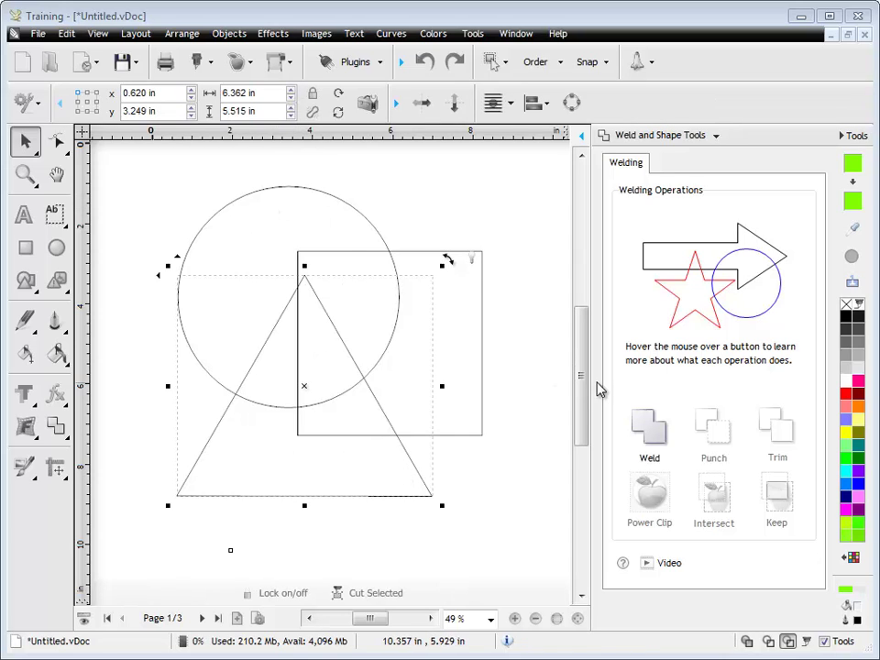
- Punch the triangle's shape out of the circle, check it with fills, then undo
shift+click(370, 223)
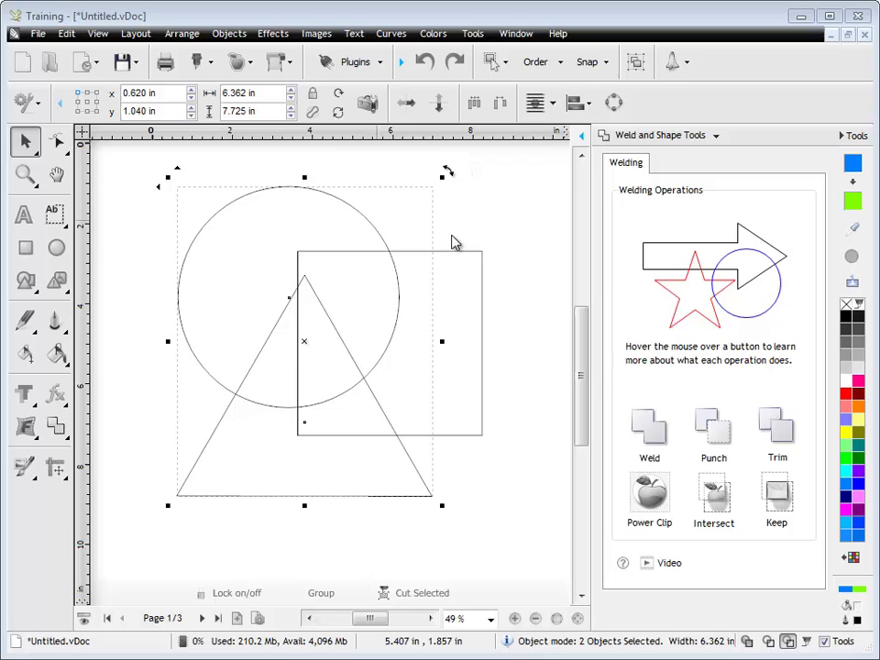
click(716, 438)
click(296, 350)
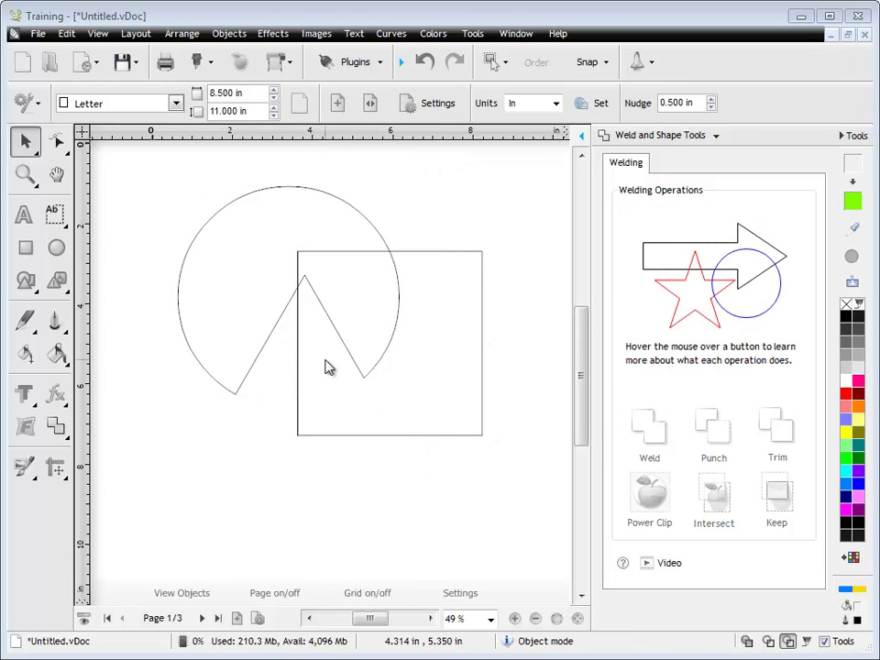
click(747, 641)
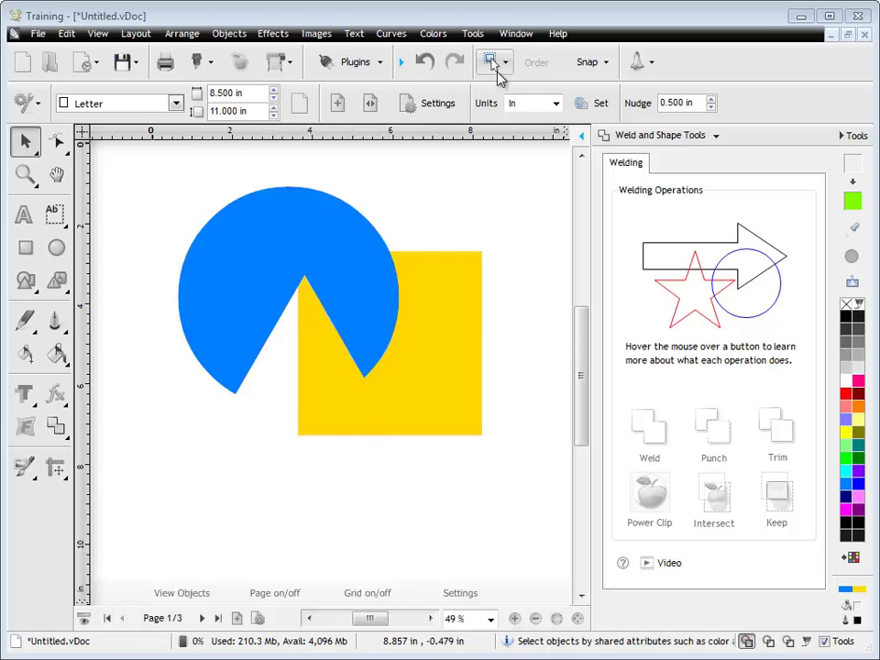
click(425, 62)
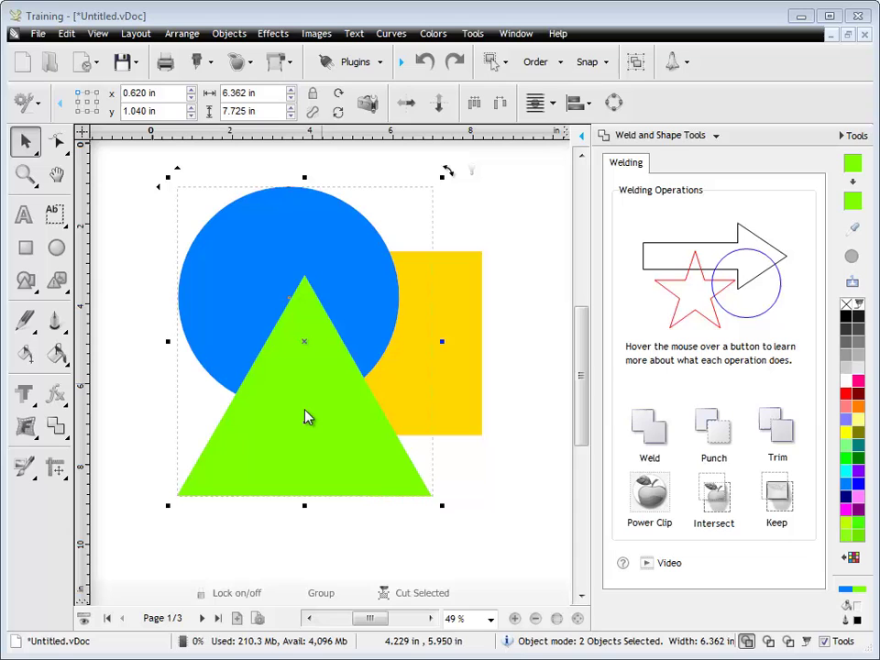
- Test-move the triangle and undo it, then shape the triangle into the yellow square
drag(348, 400, 455, 505)
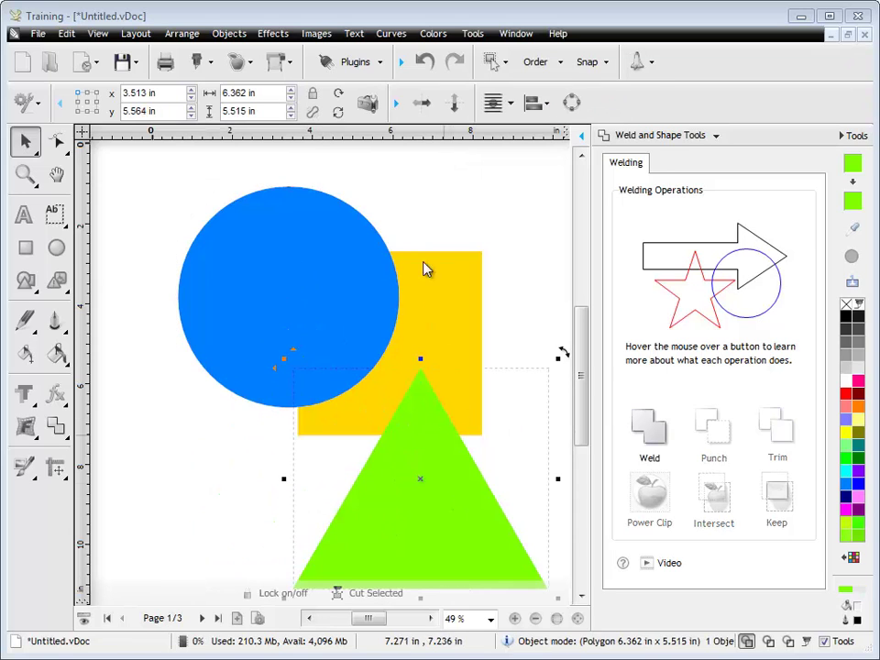
click(424, 62)
shift+click(324, 206)
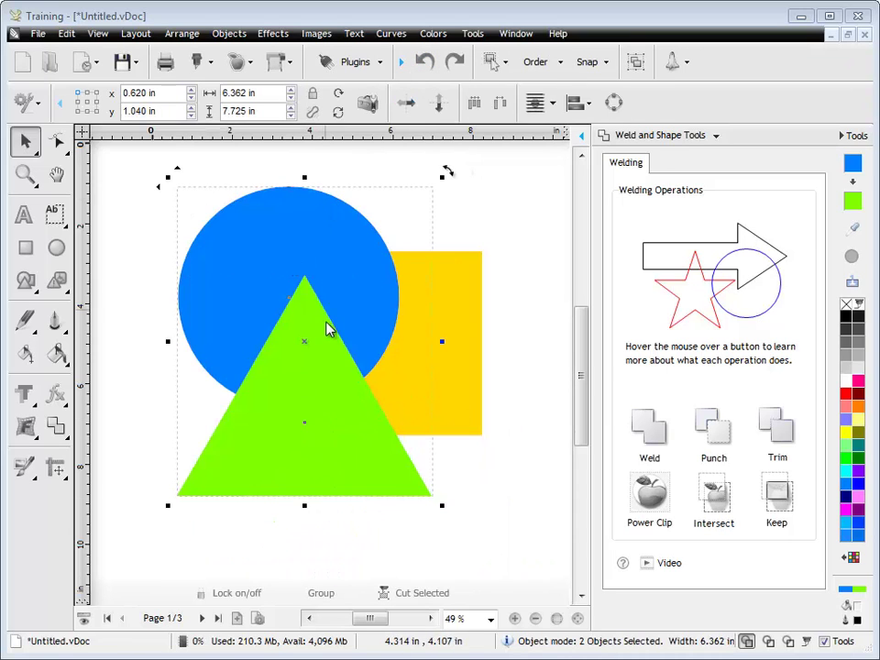
click(463, 265)
shift+click(346, 457)
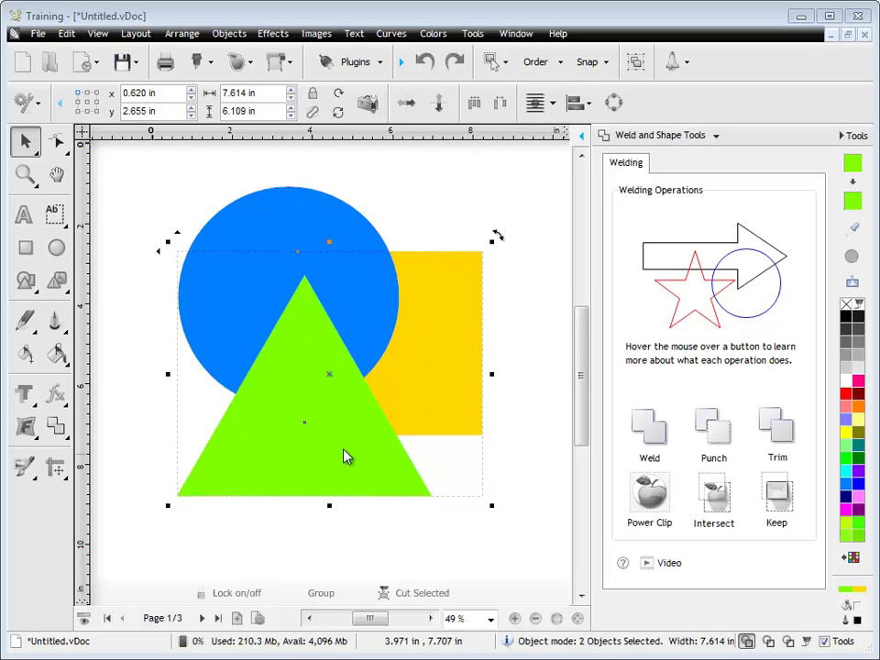
click(676, 438)
click(477, 499)
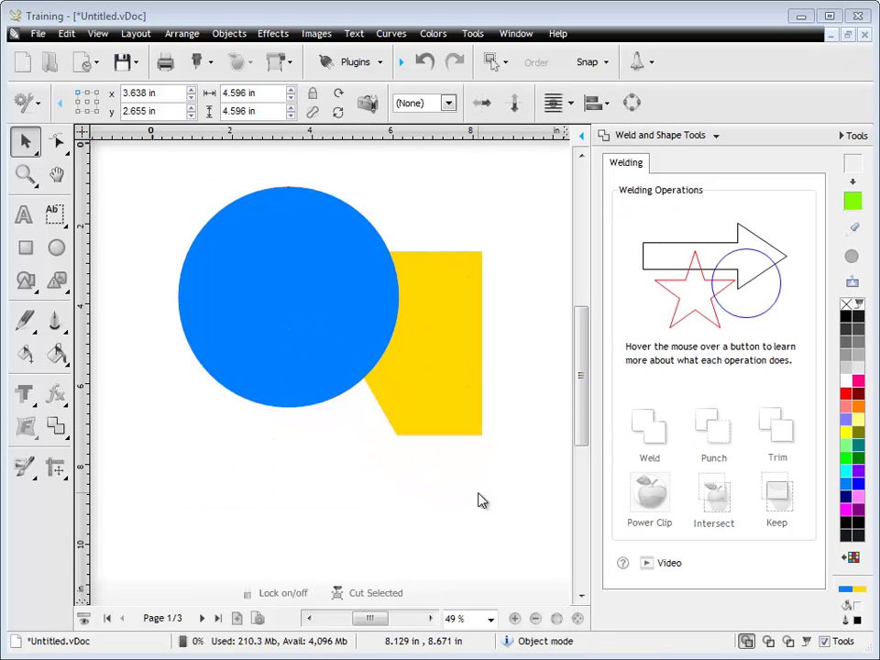
- In outline view, undo that shaping so all three shapes are separate and deselected
click(787, 641)
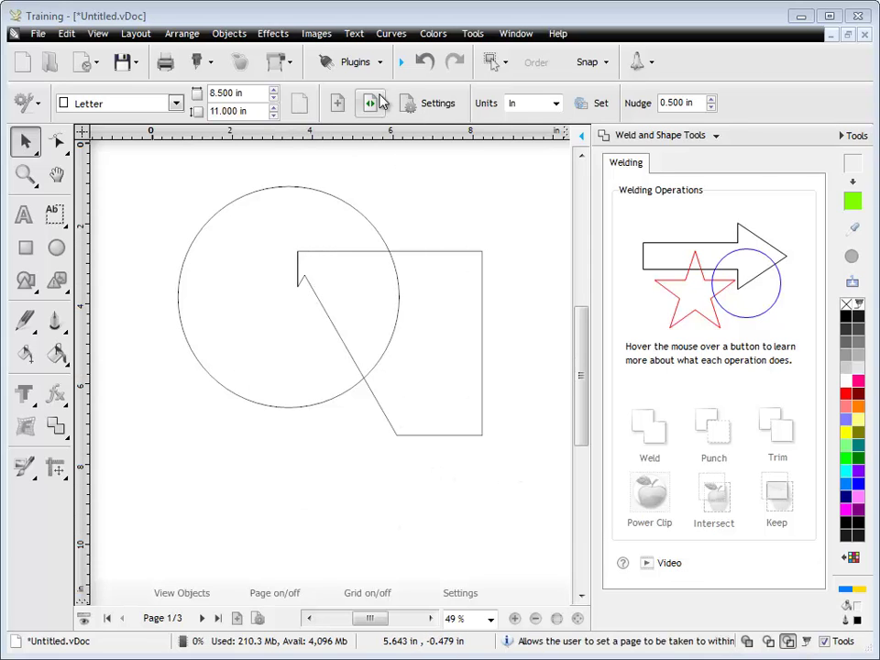
click(425, 62)
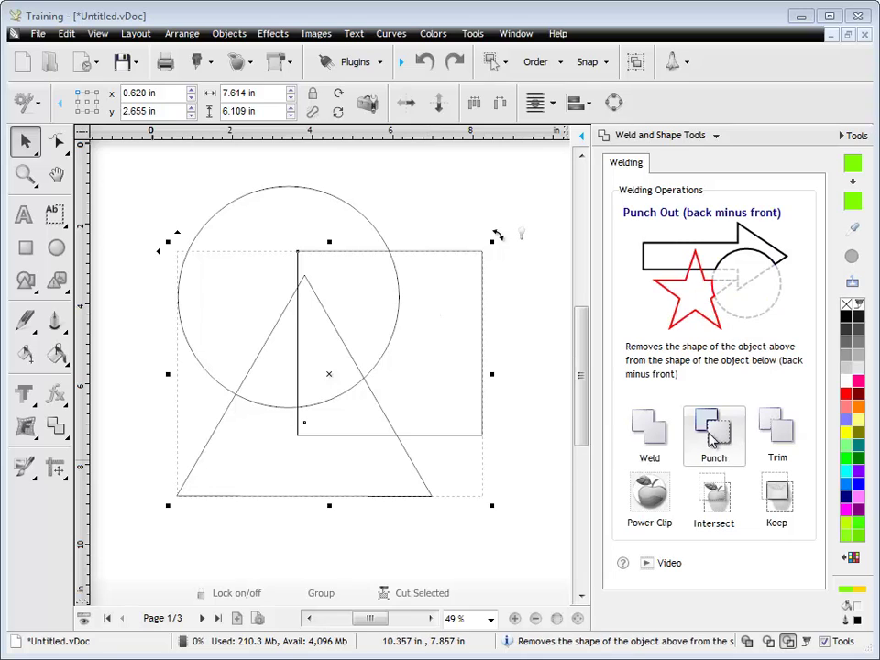
click(540, 439)
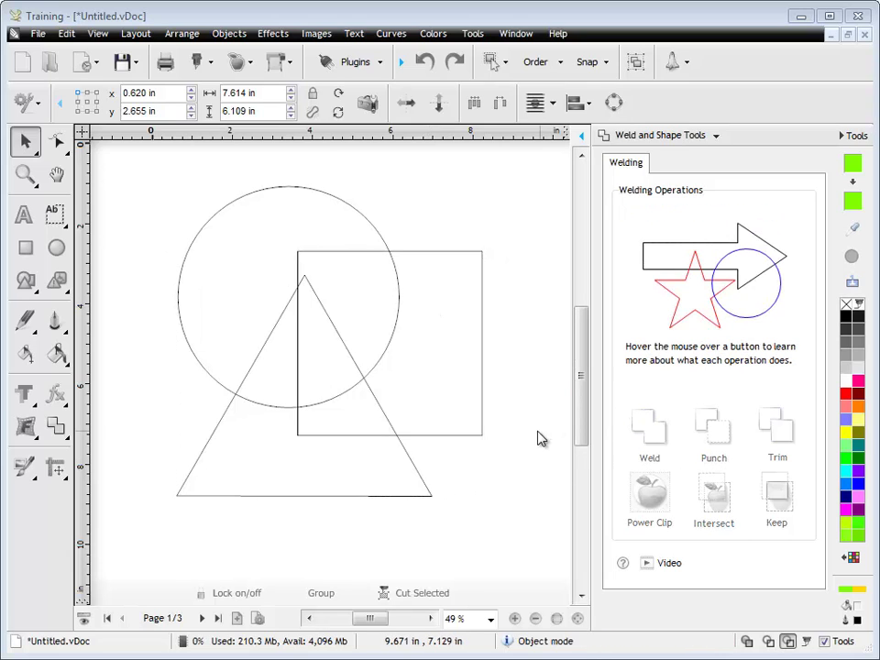
click(744, 636)
click(459, 341)
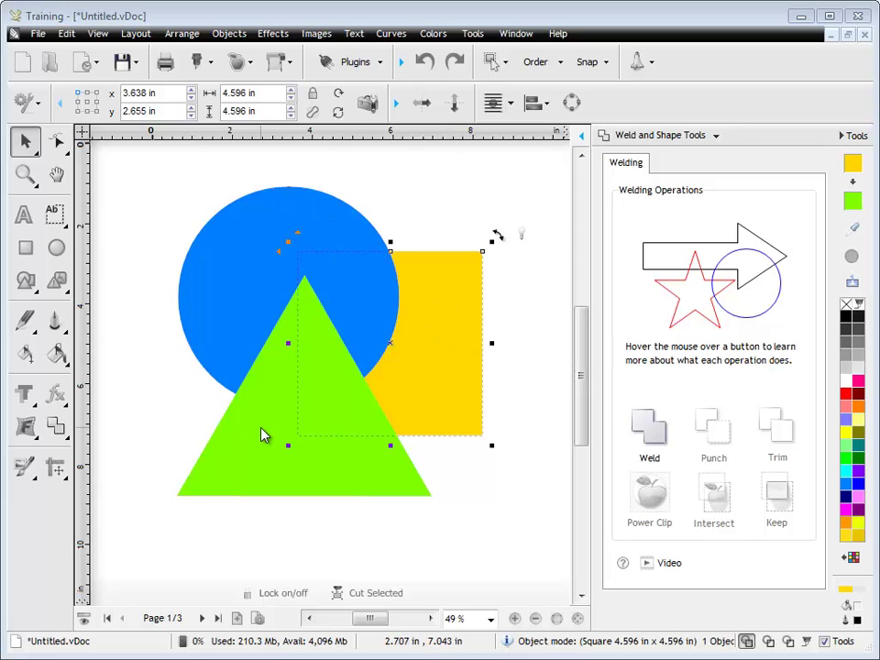
click(55, 426)
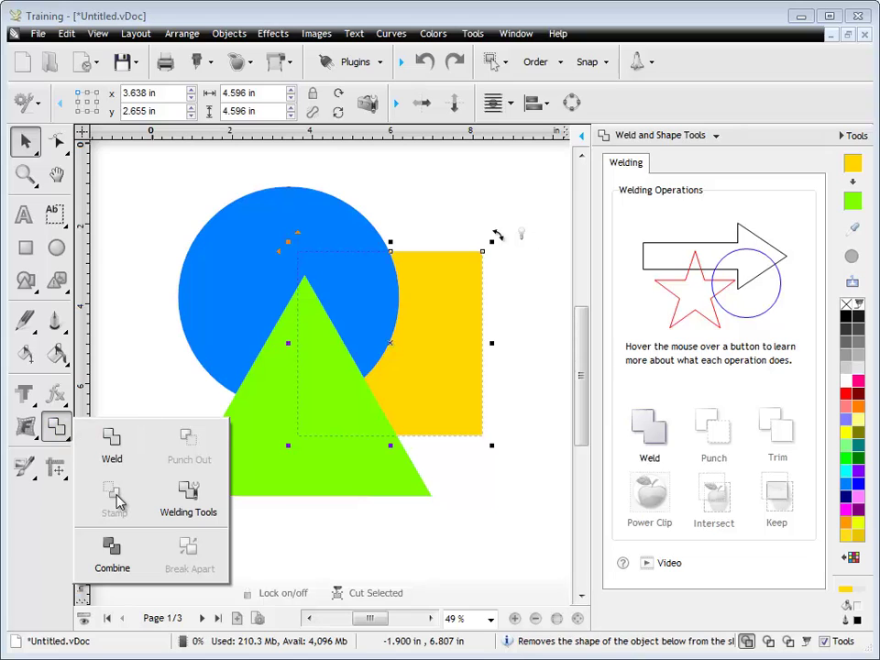
shift+click(261, 403)
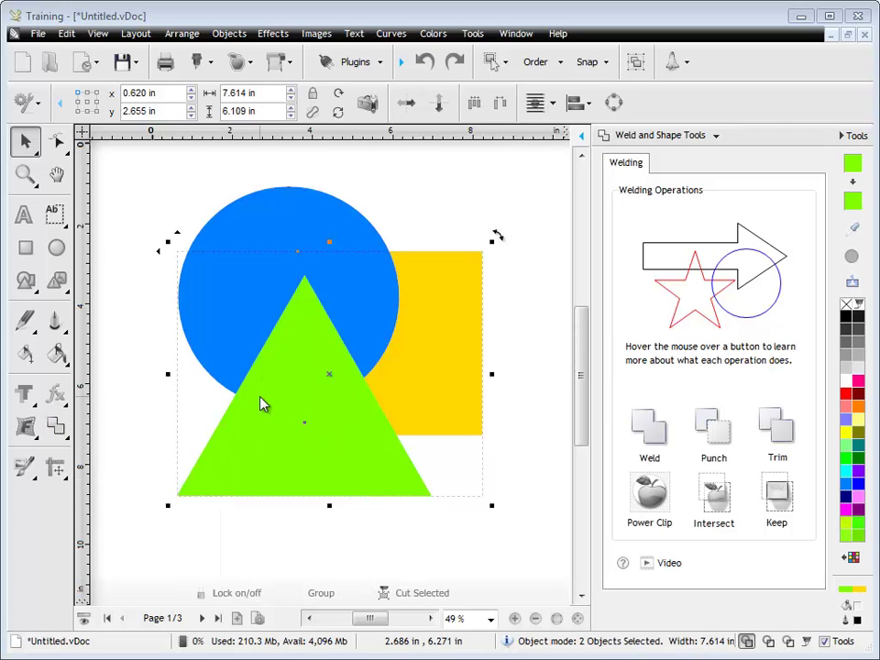
shift+click(289, 213)
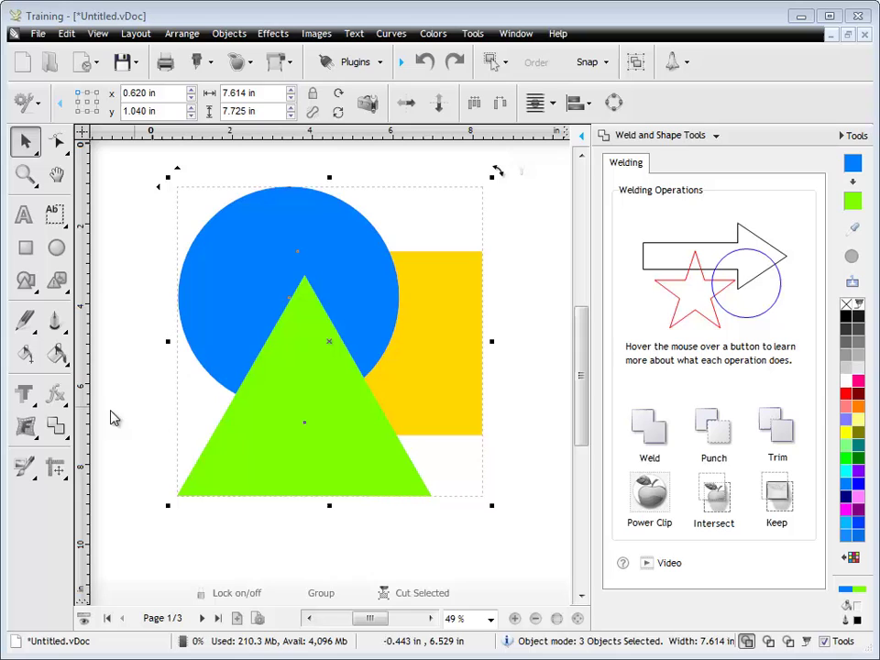
click(56, 426)
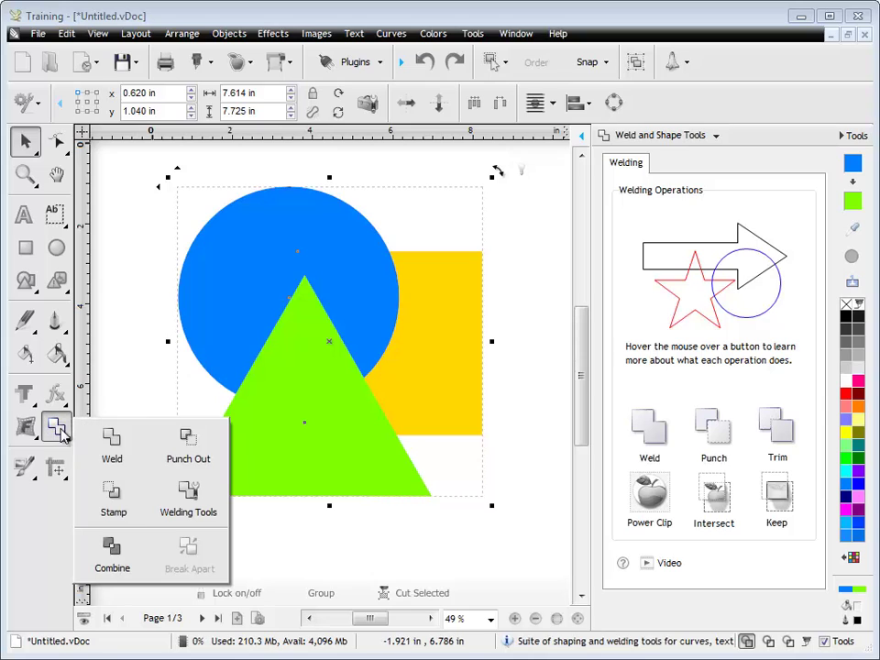
click(132, 511)
click(485, 281)
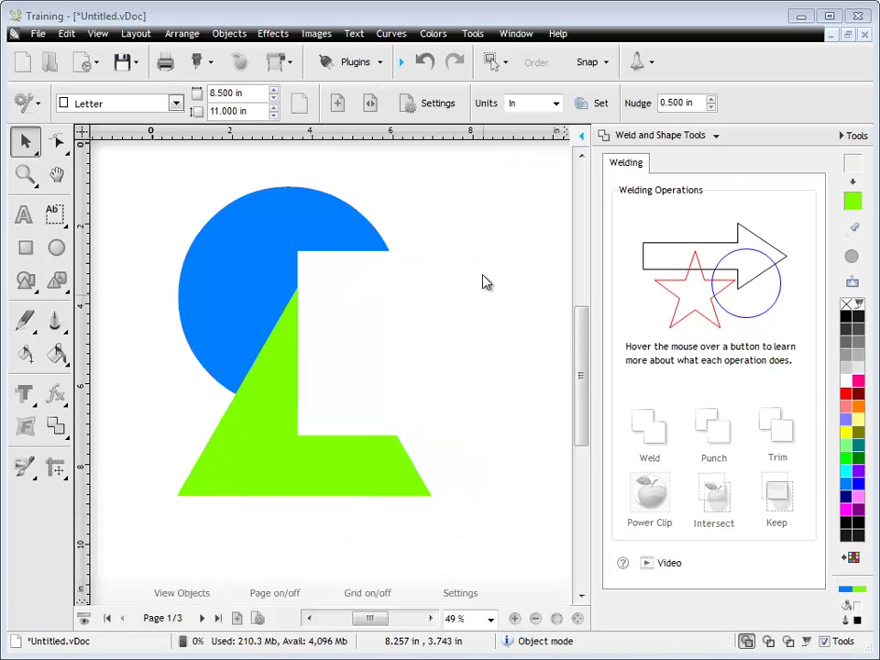
click(767, 641)
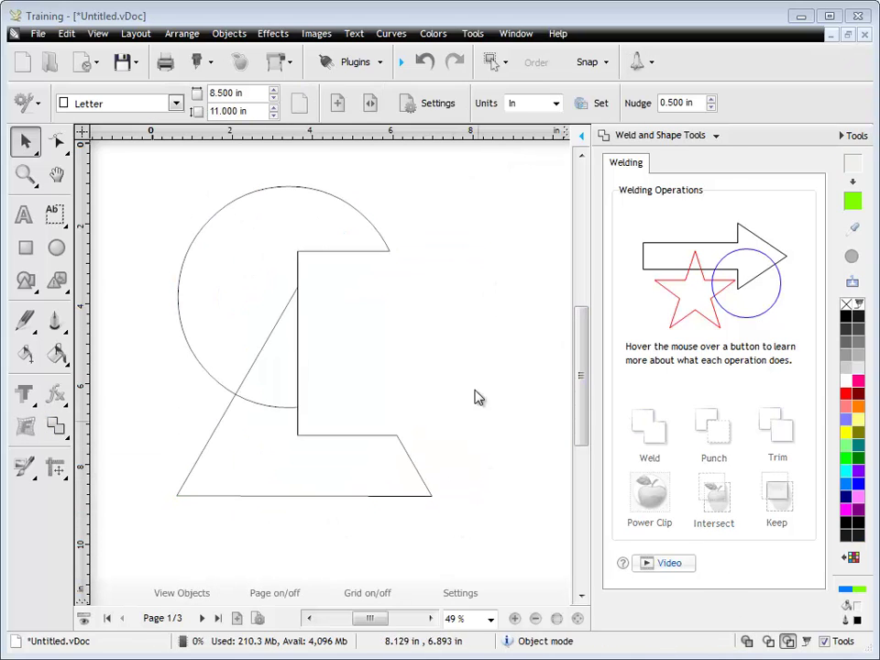
click(230, 468)
drag(230, 468, 220, 515)
drag(233, 275, 204, 223)
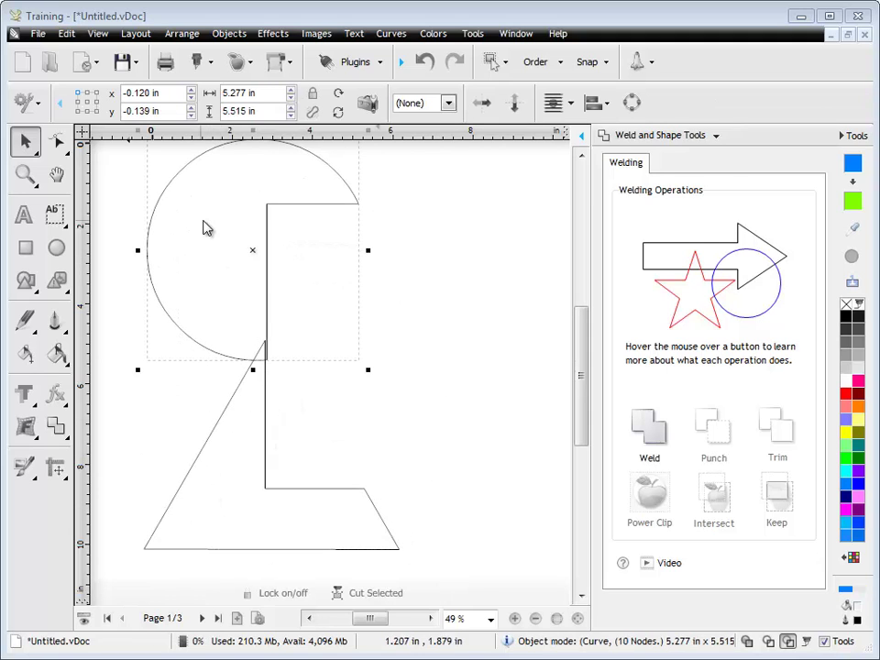
click(425, 66)
click(426, 66)
click(425, 66)
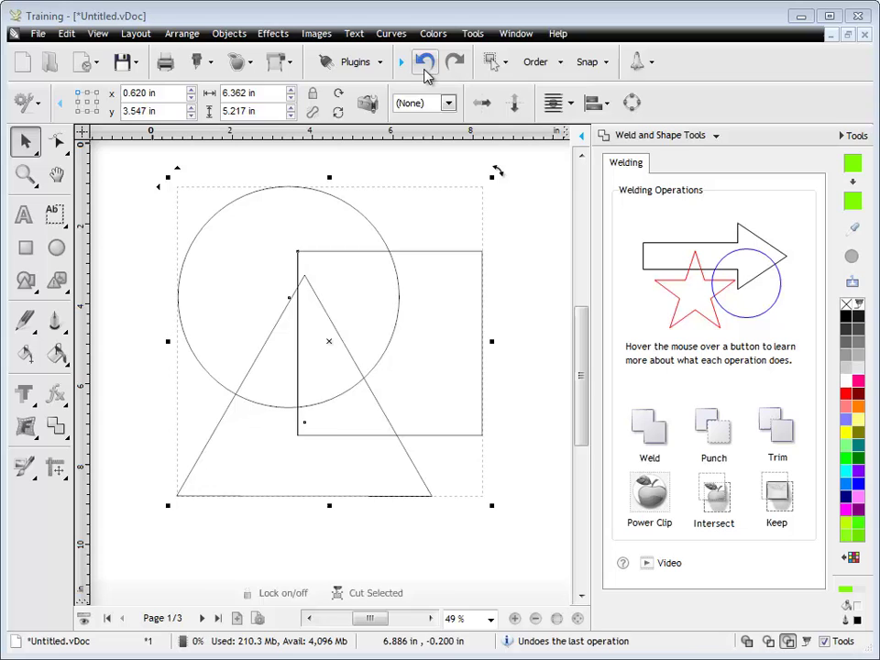
click(488, 282)
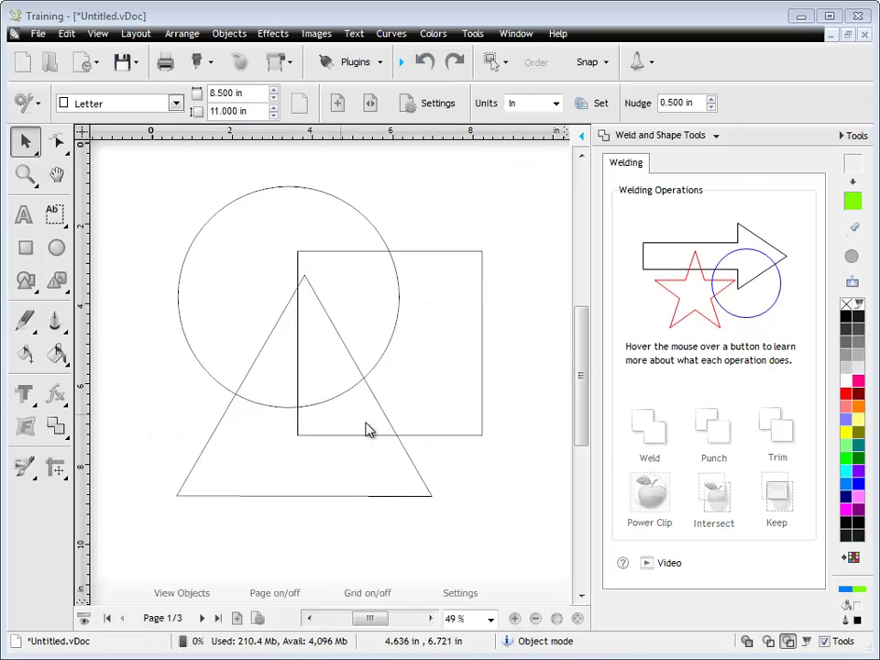
- With solid fills shown, trial-trim the circle with the triangle, inspect it, then undo
click(746, 641)
click(411, 475)
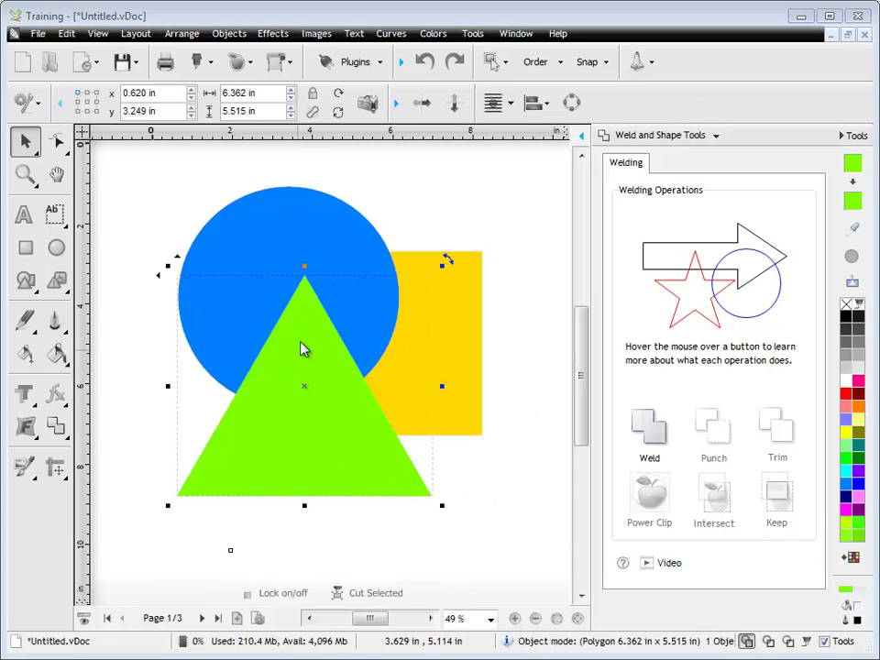
shift+click(314, 228)
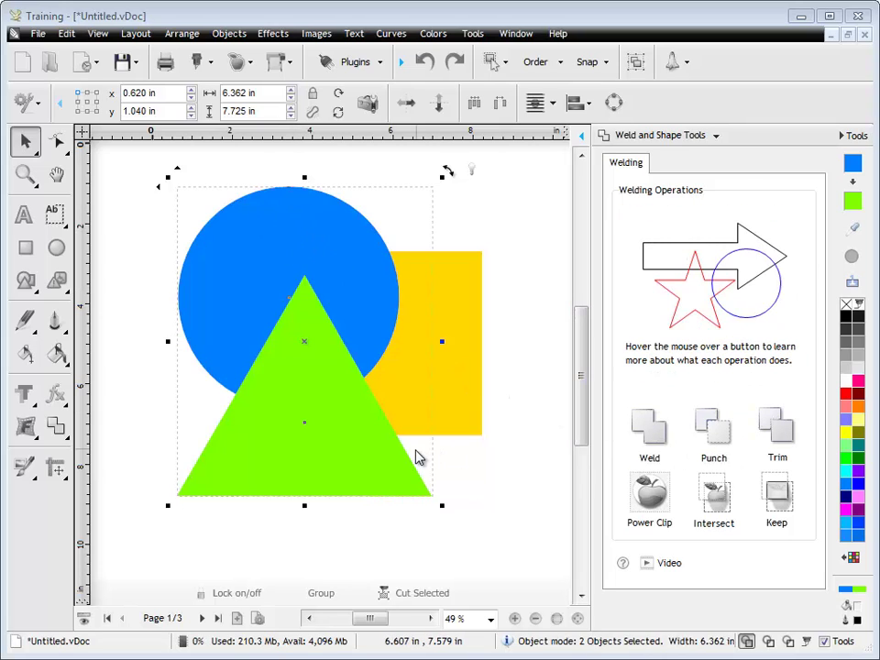
click(798, 444)
click(542, 428)
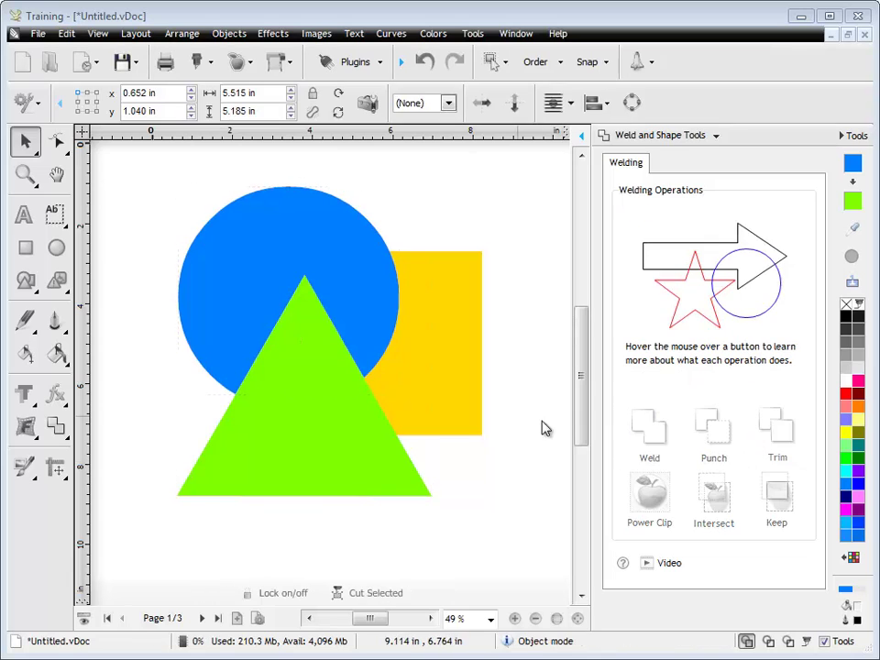
drag(335, 468, 458, 552)
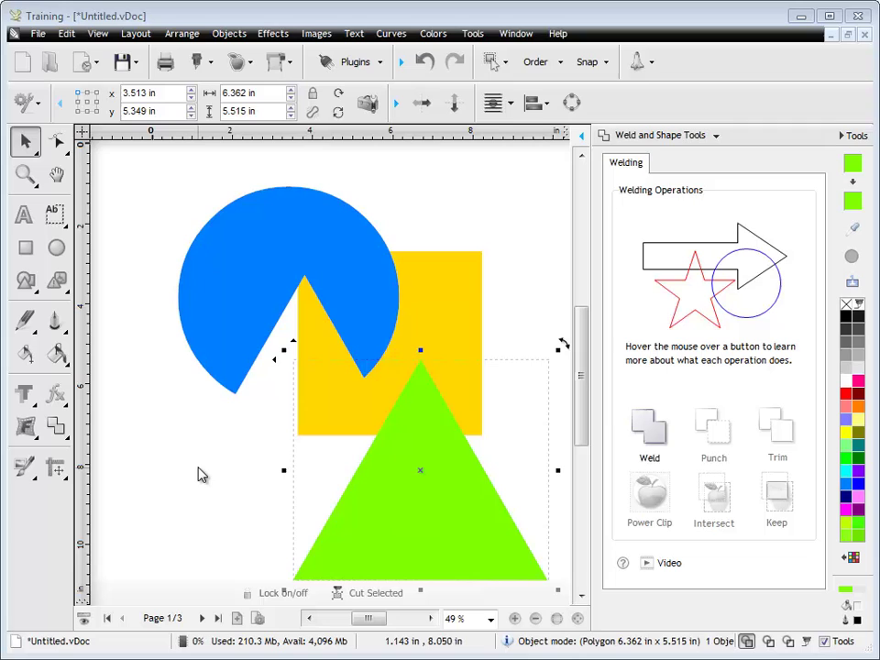
click(423, 61)
click(423, 62)
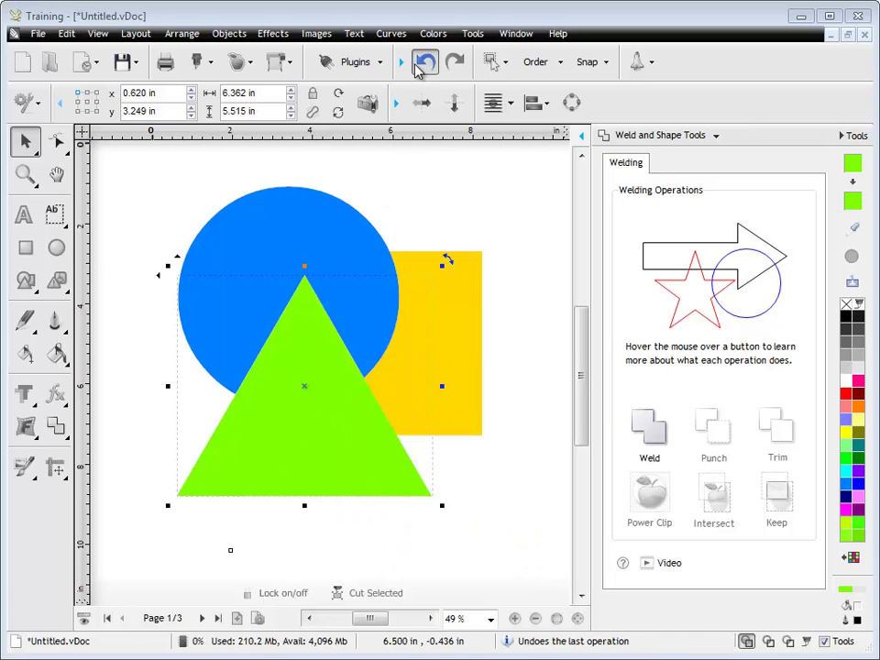
click(541, 436)
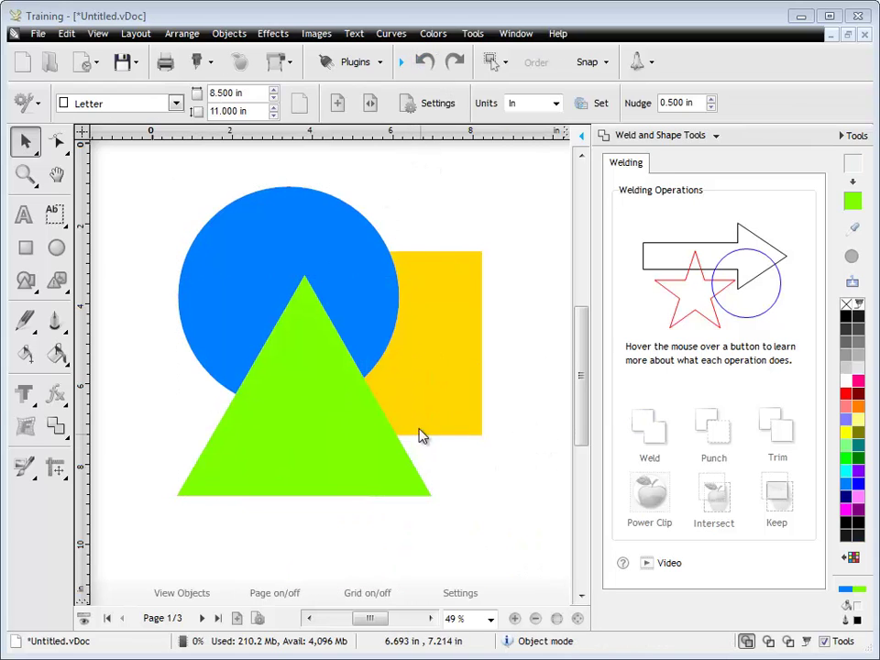
- Trial-trim the yellow square with the circle, pull the pieces apart, undo everything, then select circle and triangle
click(367, 248)
shift+click(448, 358)
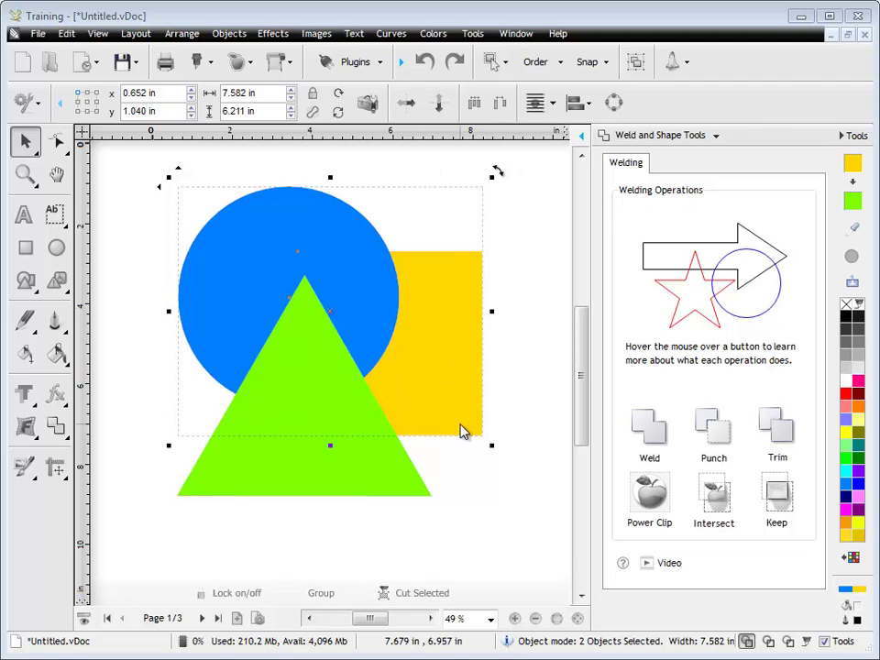
click(777, 424)
click(491, 509)
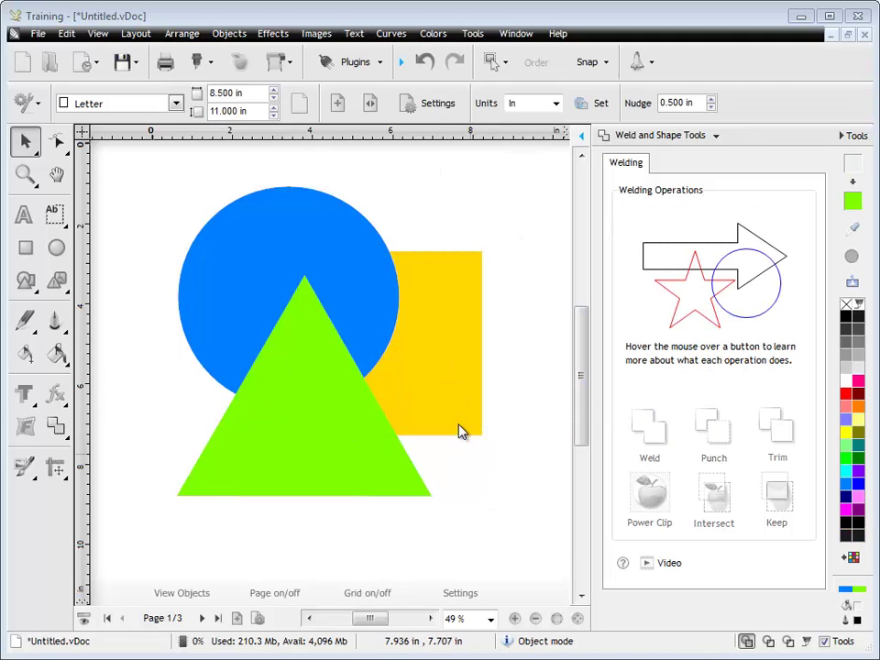
drag(461, 431, 520, 452)
click(308, 225)
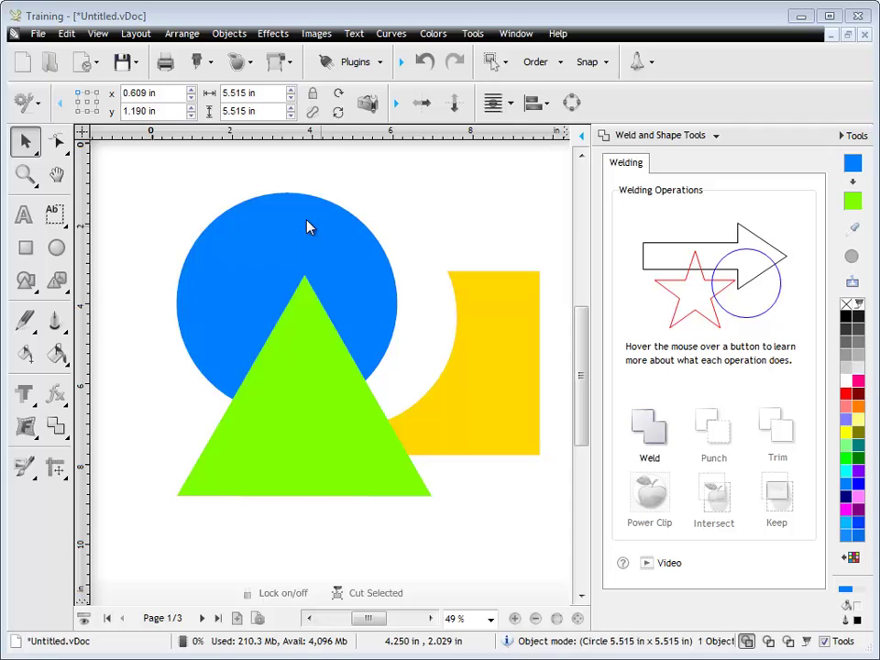
drag(308, 225, 251, 188)
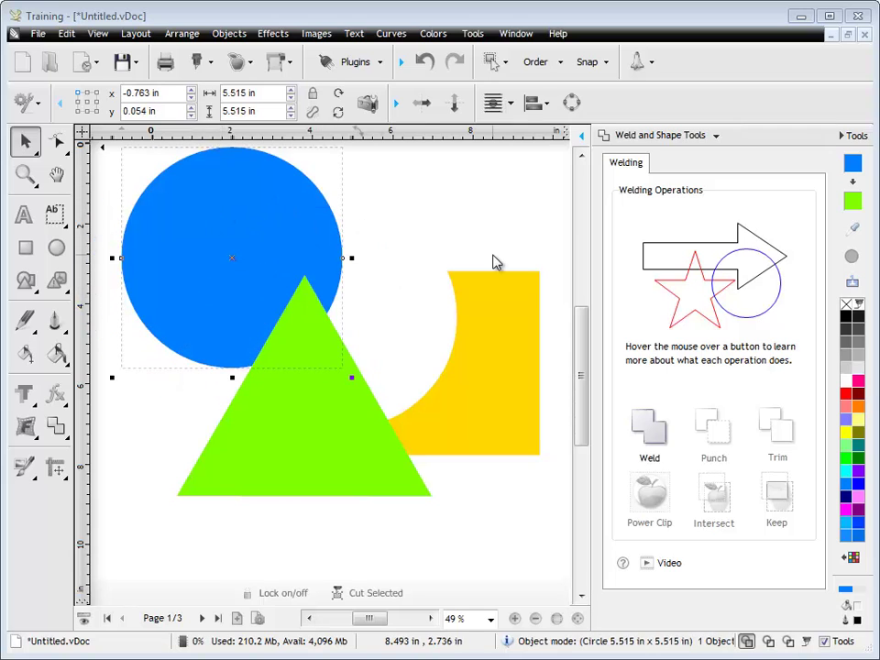
click(423, 64)
click(424, 65)
click(424, 64)
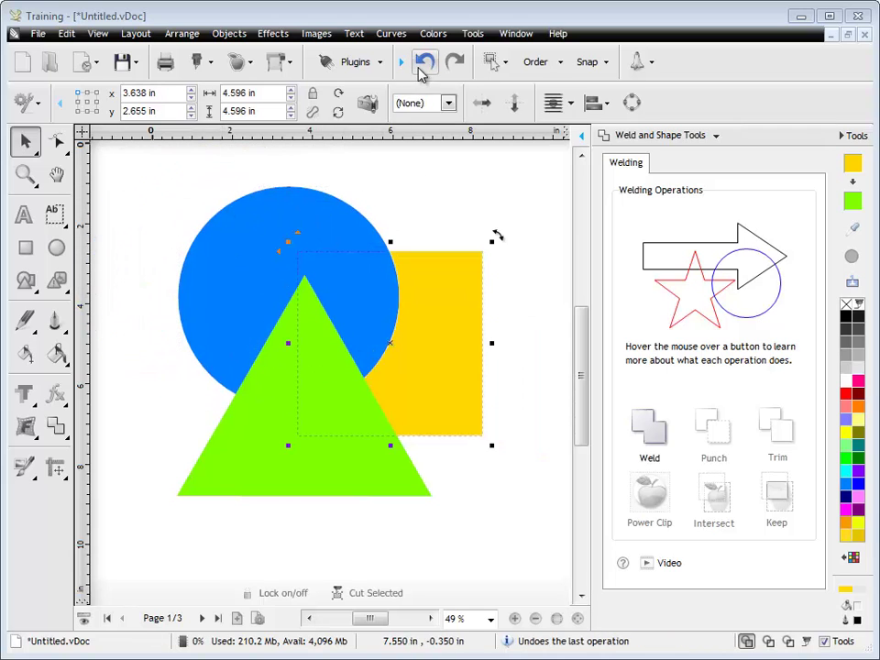
click(424, 64)
click(512, 493)
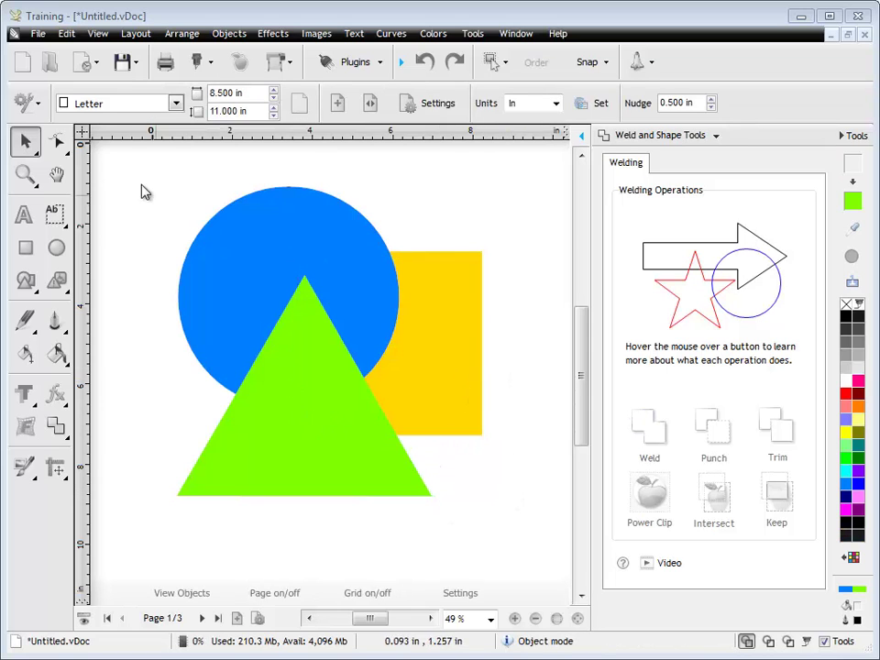
drag(130, 169, 458, 552)
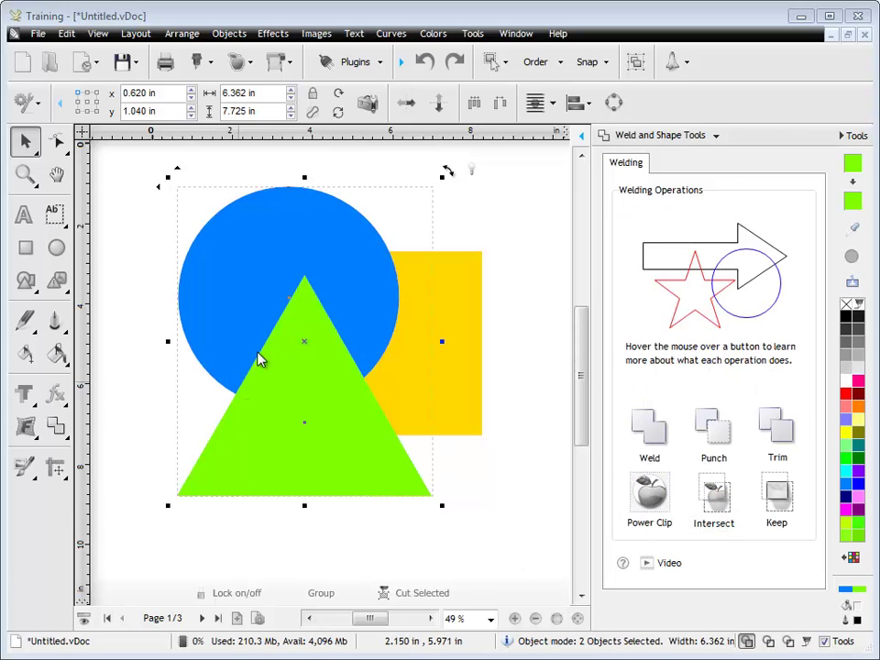
- Keep only the circle–triangle overlap, then undo to restore both shapes
click(715, 499)
click(275, 419)
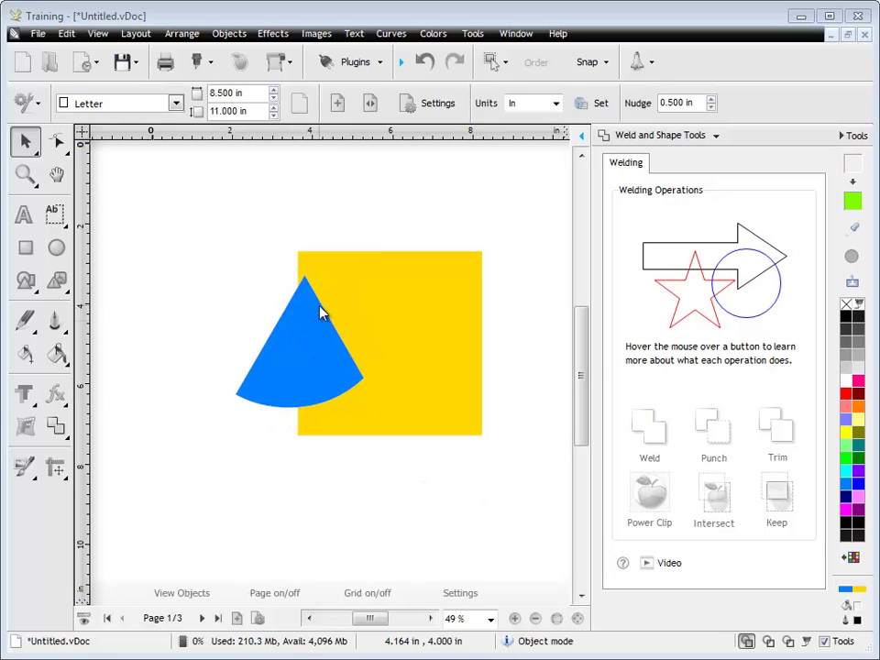
click(425, 61)
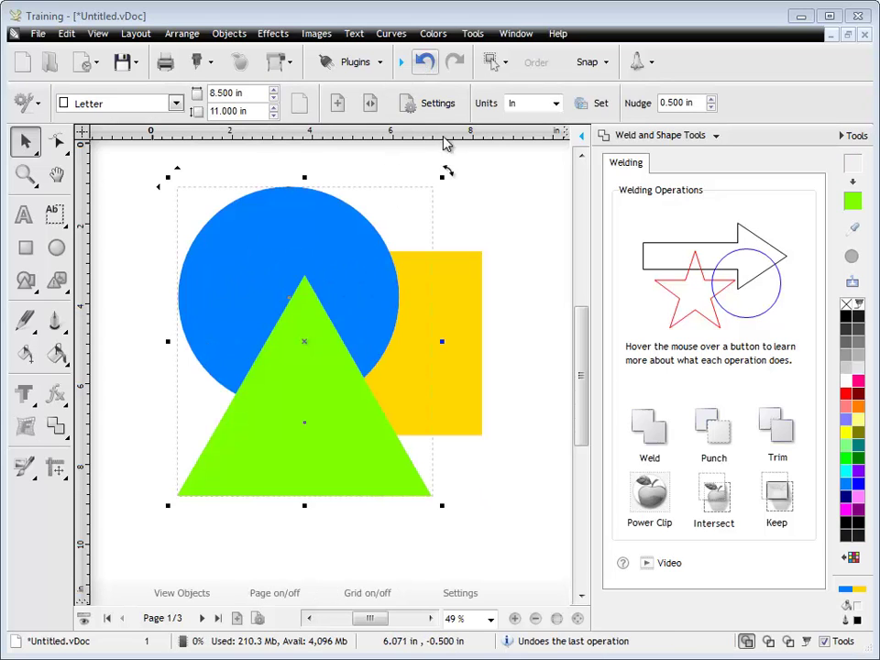
click(495, 330)
click(373, 407)
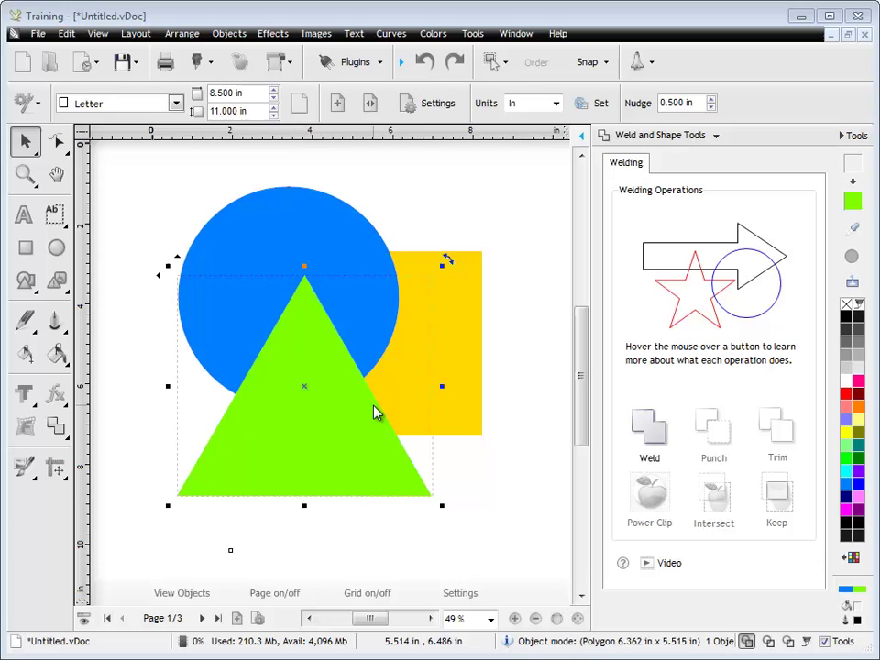
click(341, 235)
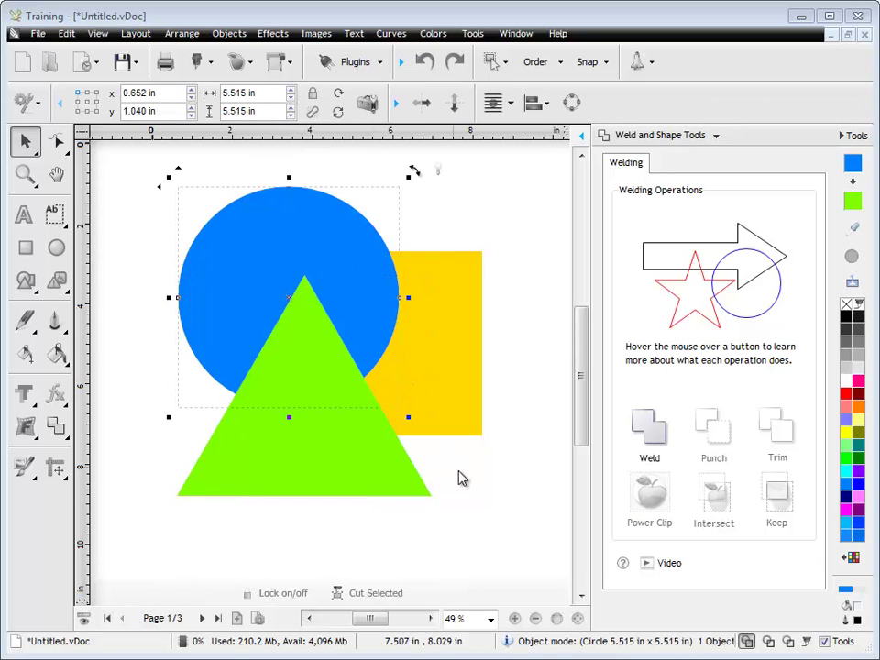
click(470, 510)
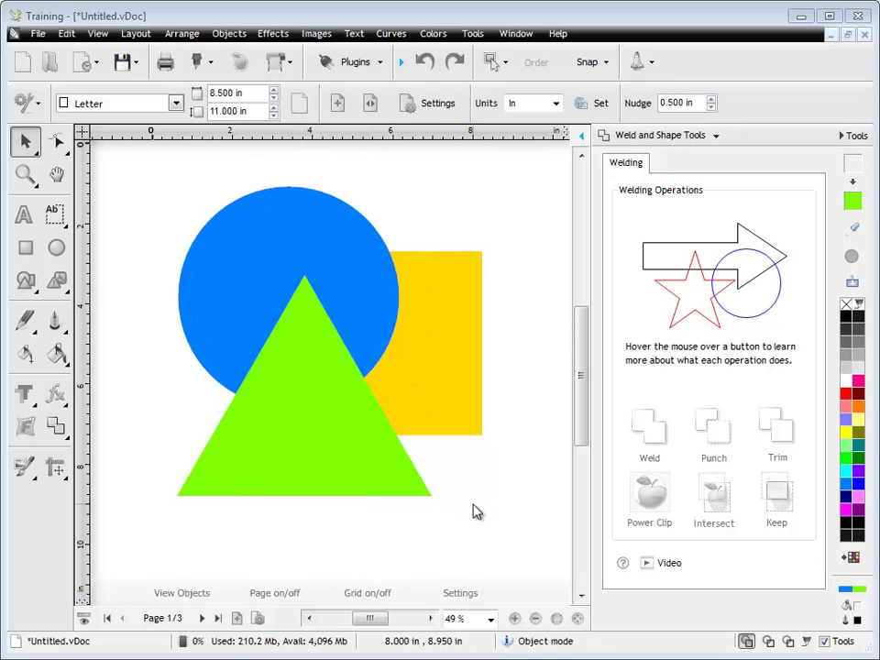
- Repeat the Keep overlap, inspect it by moving the triangle, undo both, and go to page 2
click(389, 462)
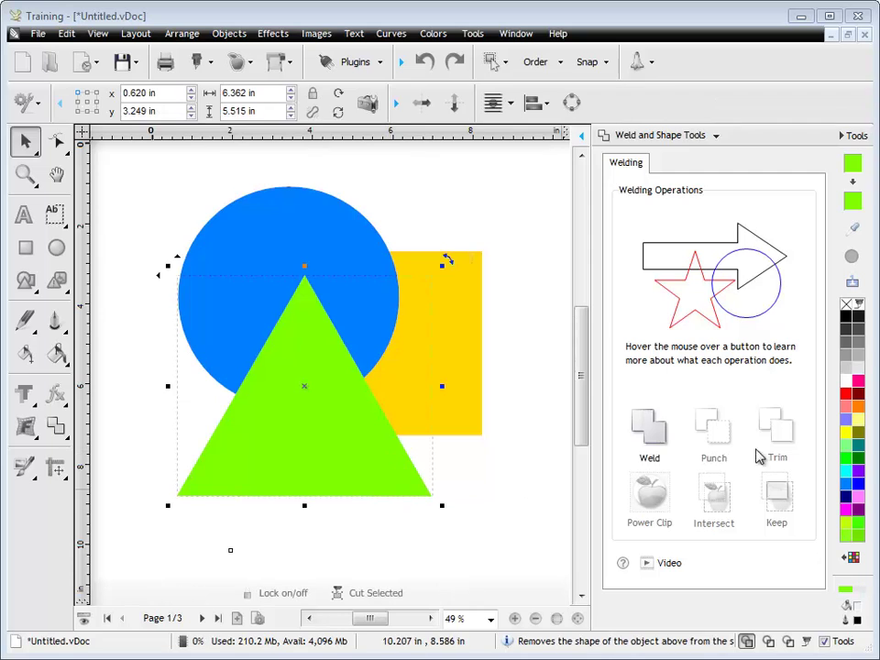
shift+click(355, 239)
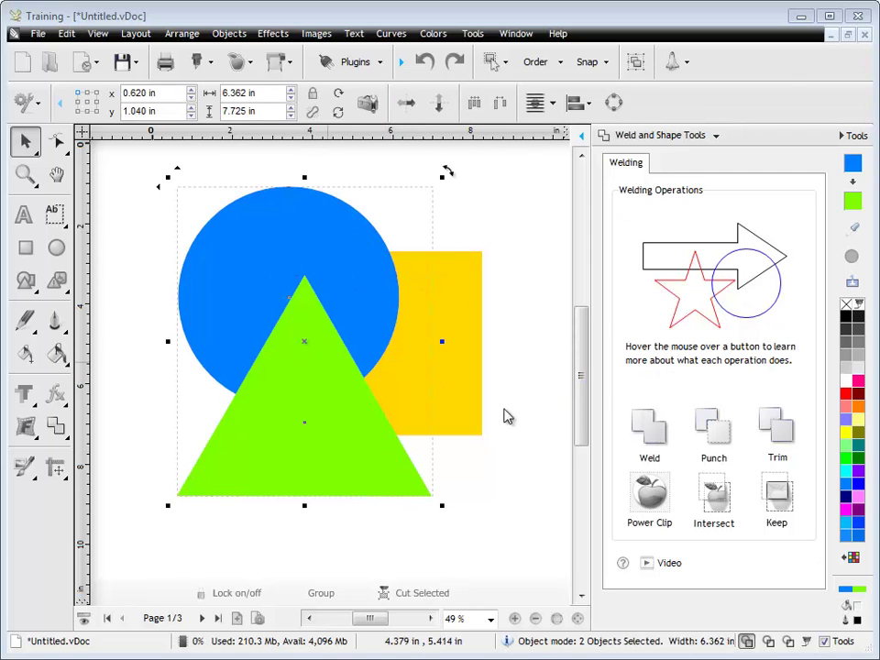
click(766, 507)
click(485, 501)
click(320, 385)
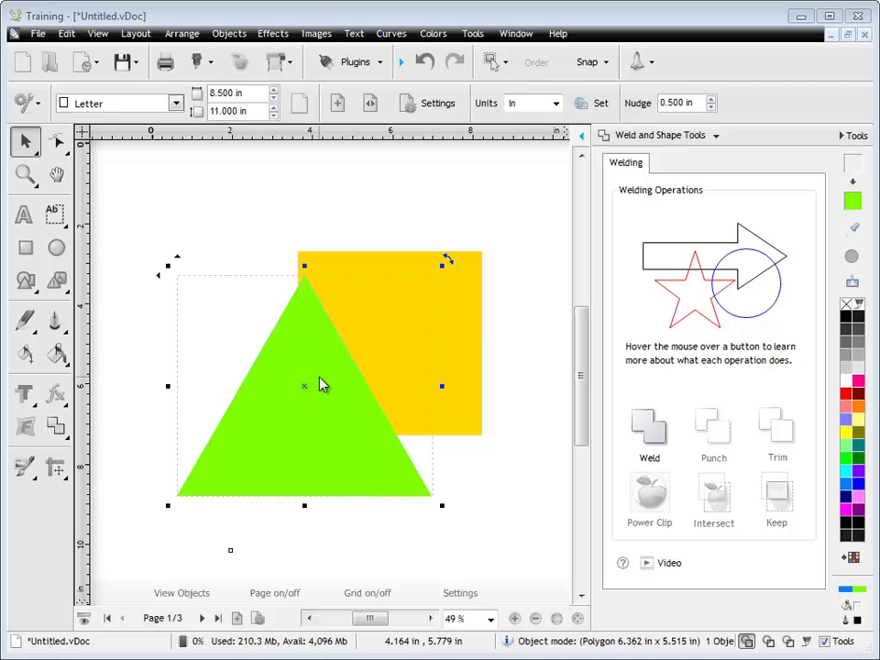
drag(320, 409, 427, 501)
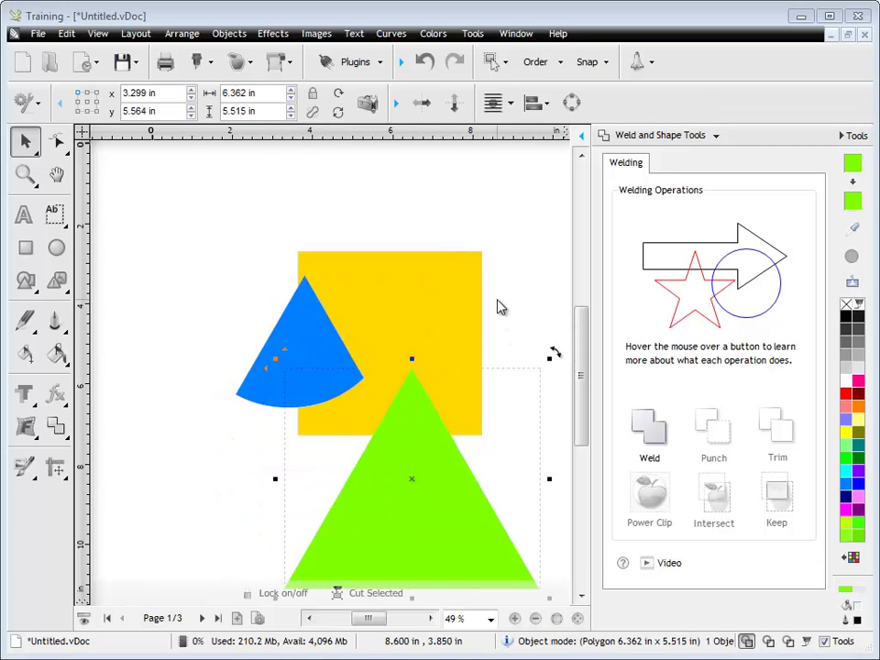
click(423, 66)
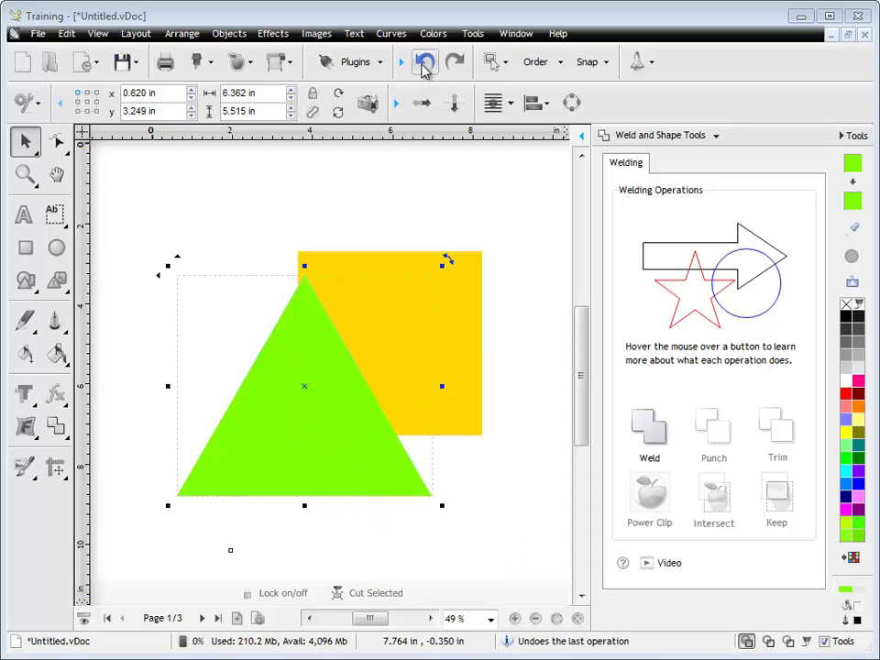
click(423, 66)
click(541, 334)
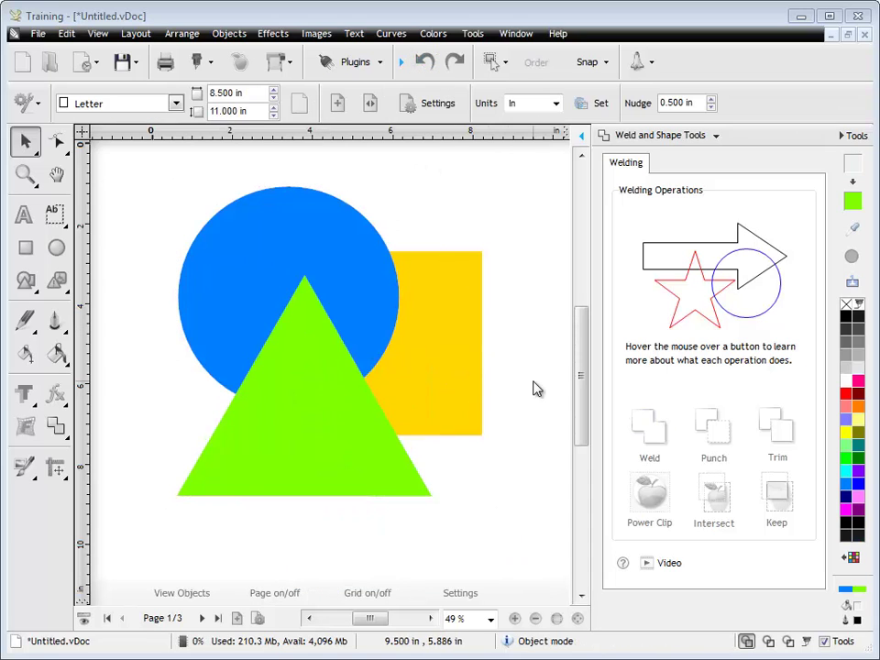
click(201, 617)
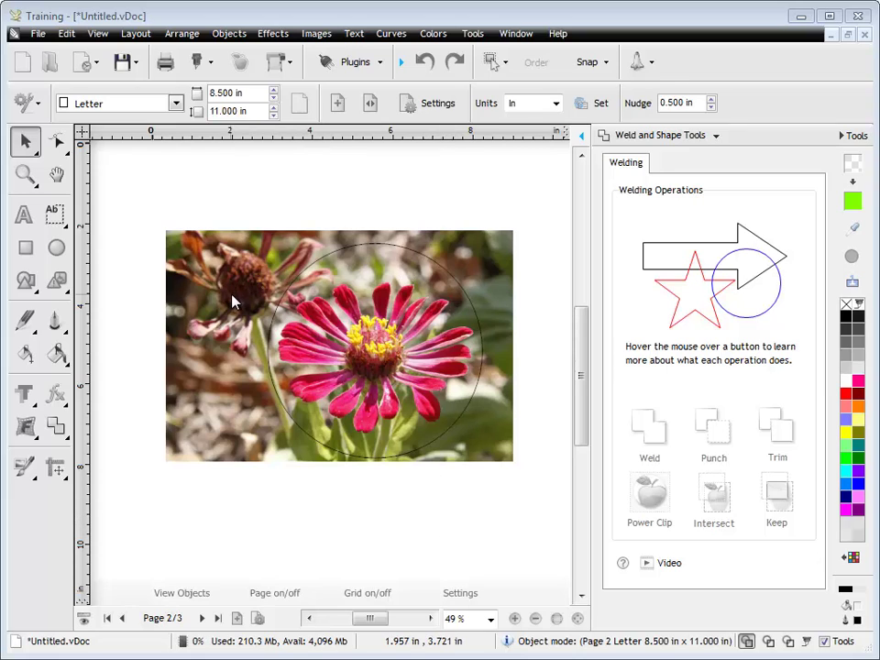
- Intersect the flower photo with the circle outline, then test node-editing the round crop and undo
drag(147, 206, 537, 504)
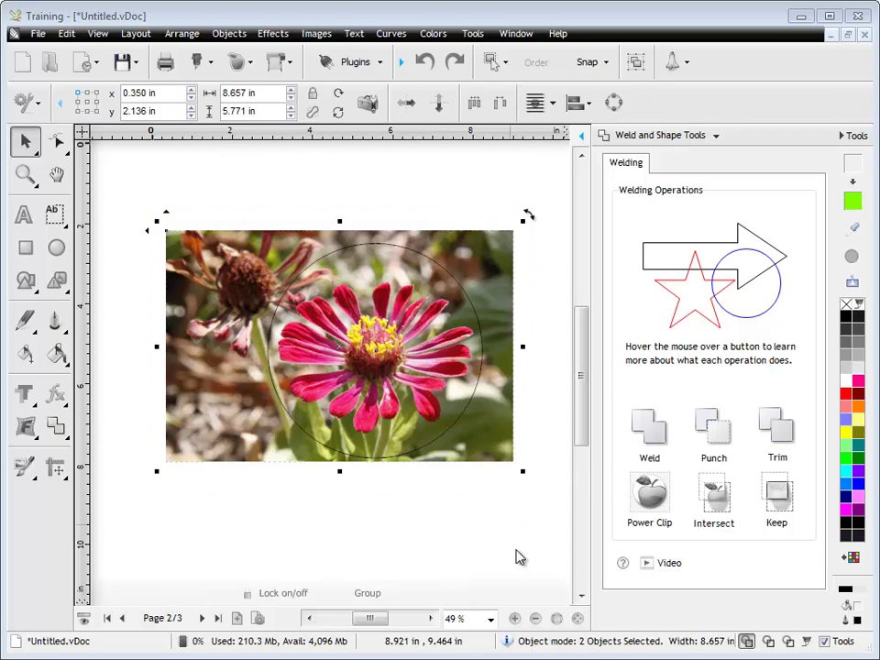
click(718, 511)
click(530, 531)
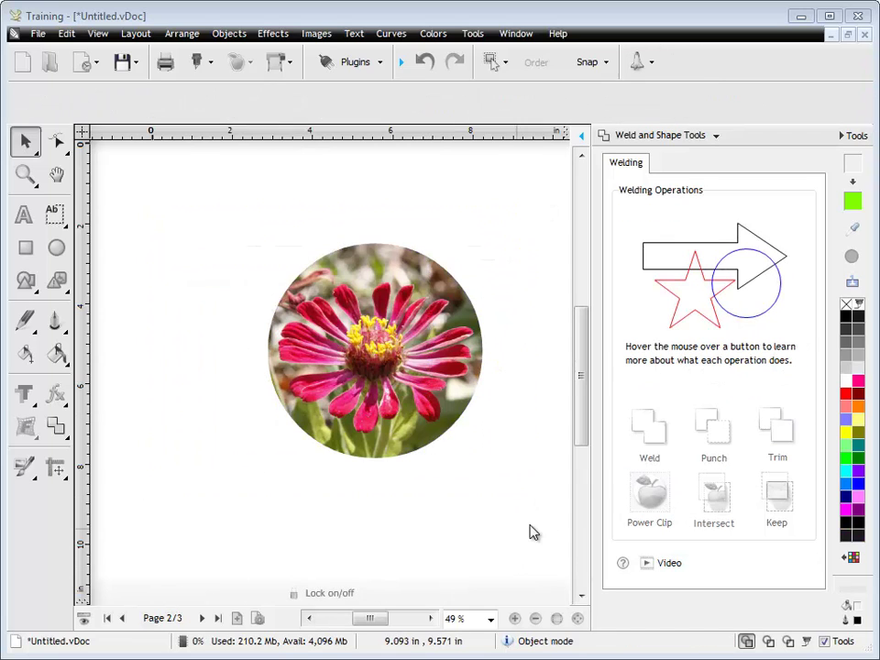
click(424, 383)
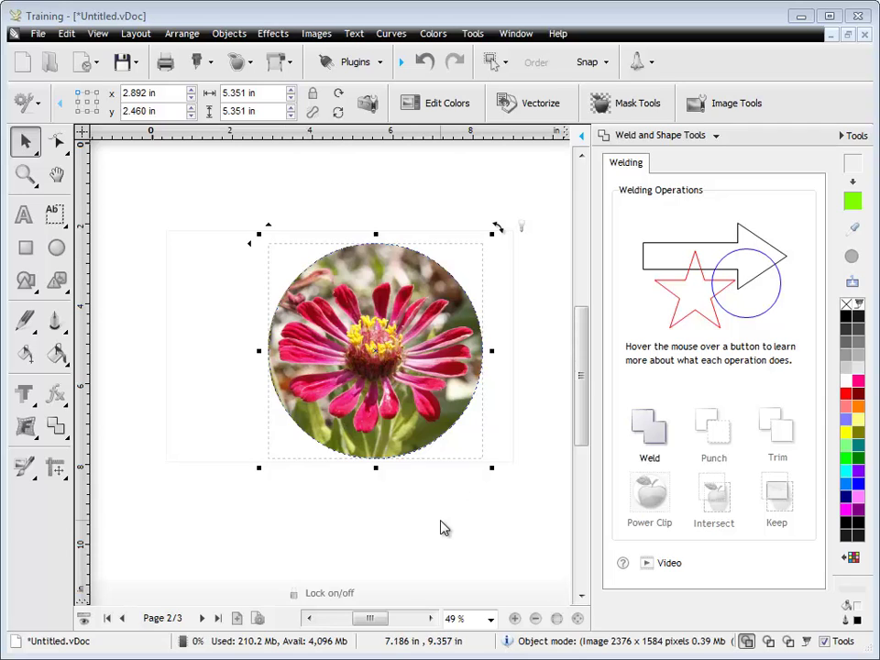
click(57, 144)
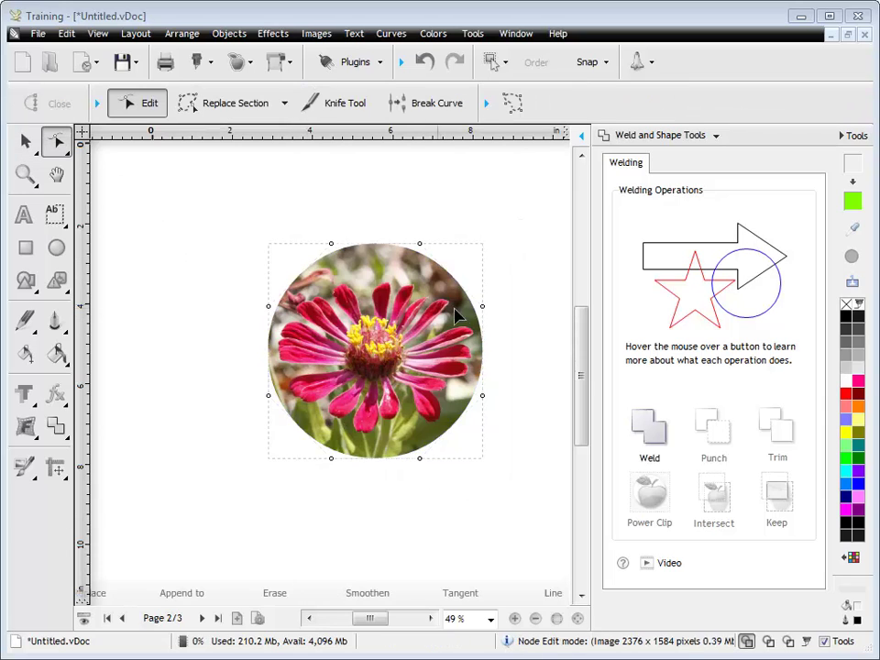
drag(487, 314, 424, 342)
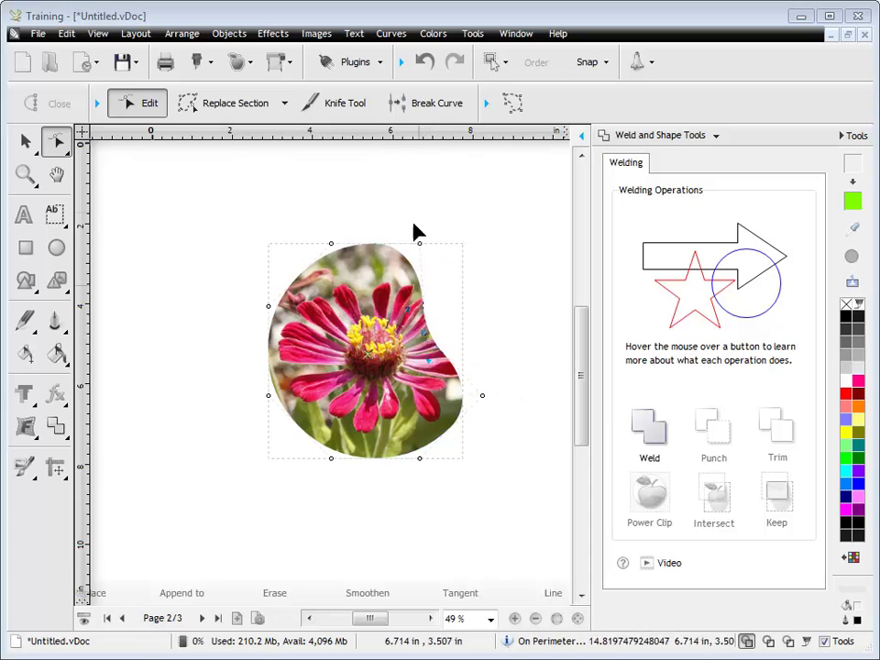
click(424, 62)
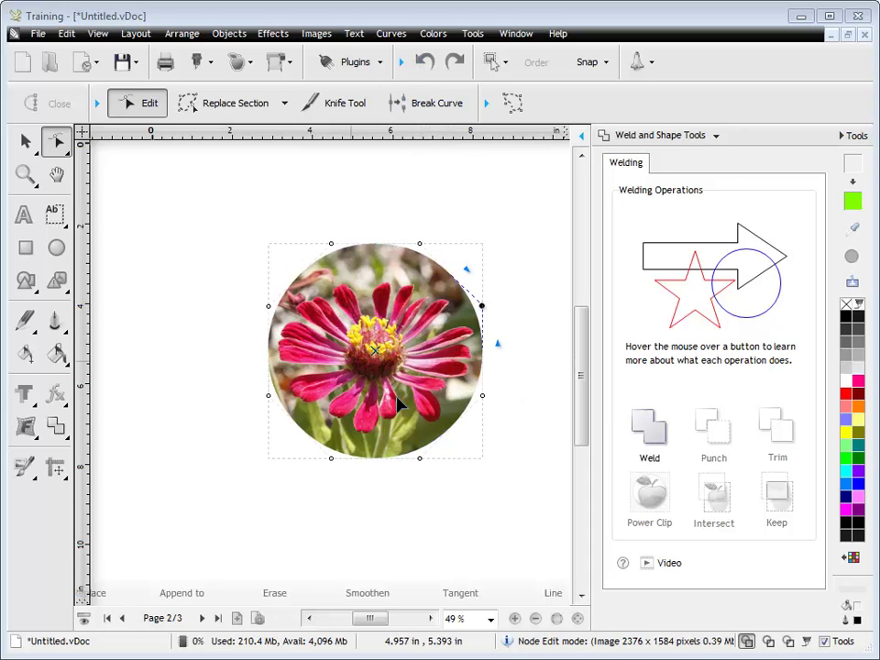
click(25, 140)
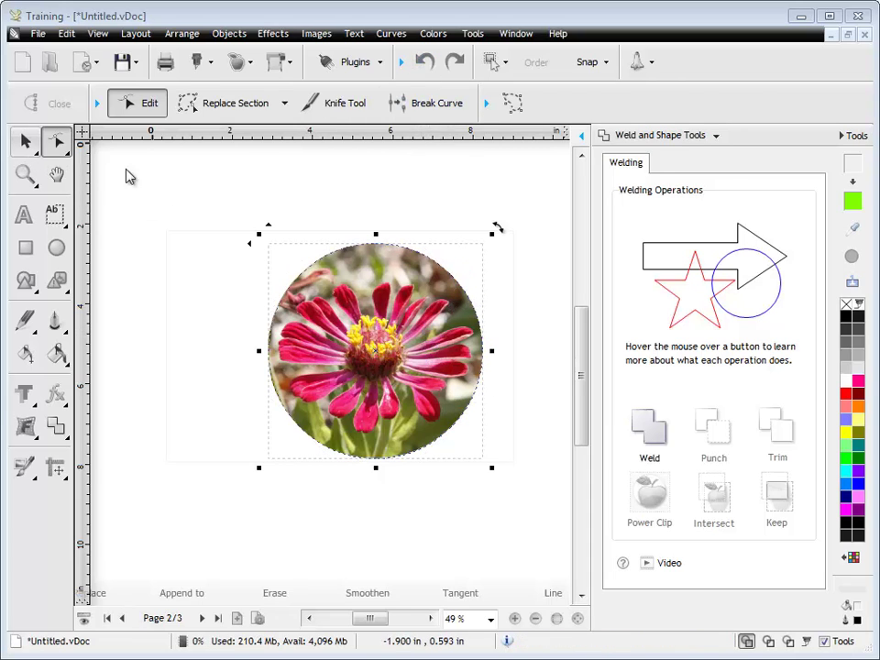
- Extract the clipping circle from the round photo and drag it off the image
click(317, 33)
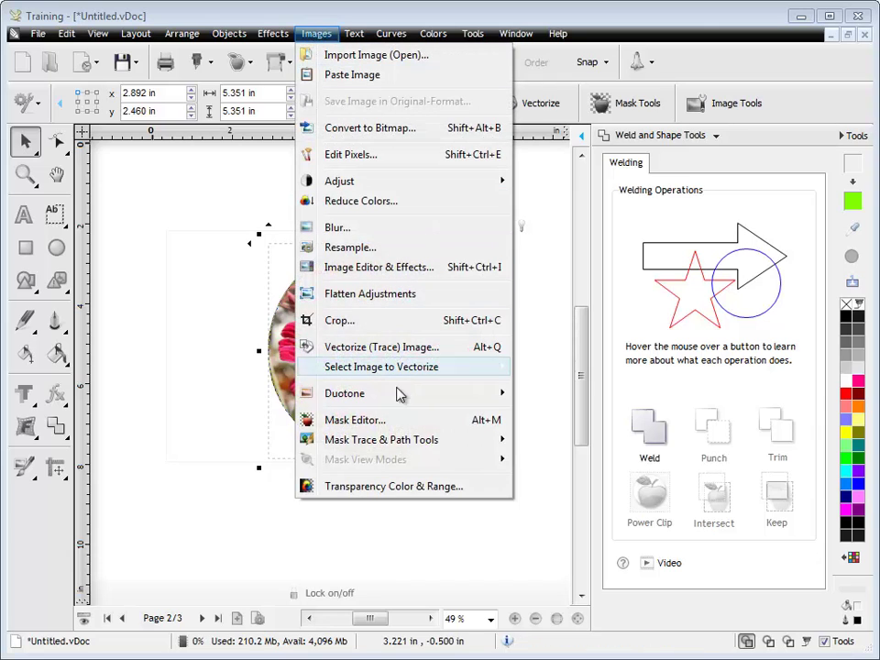
mouse_move(403, 440)
mouse_move(573, 463)
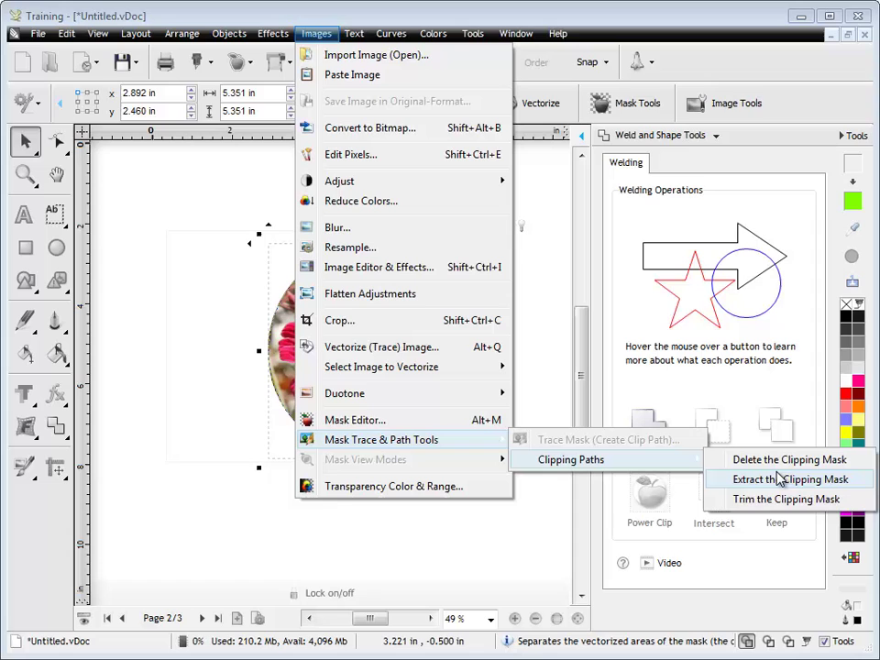
click(747, 479)
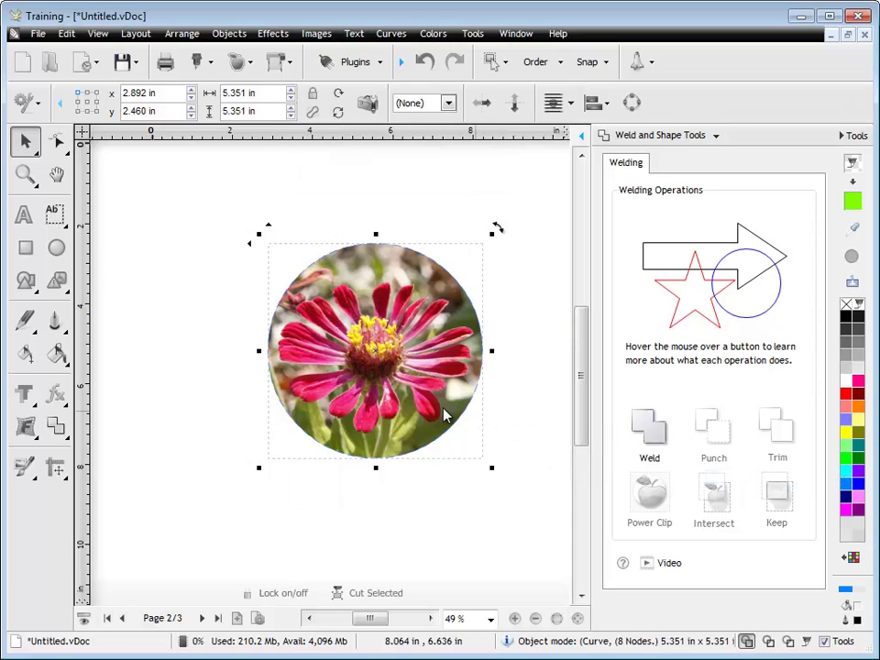
drag(366, 353, 203, 375)
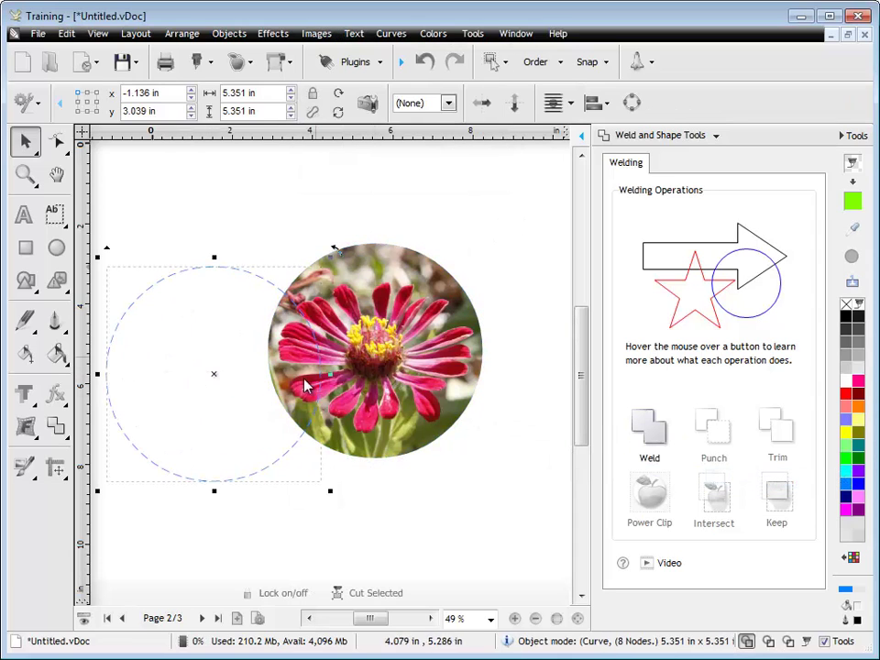
- Revert the extraction to keep the round flower clip, then go to page 3
click(409, 259)
click(206, 277)
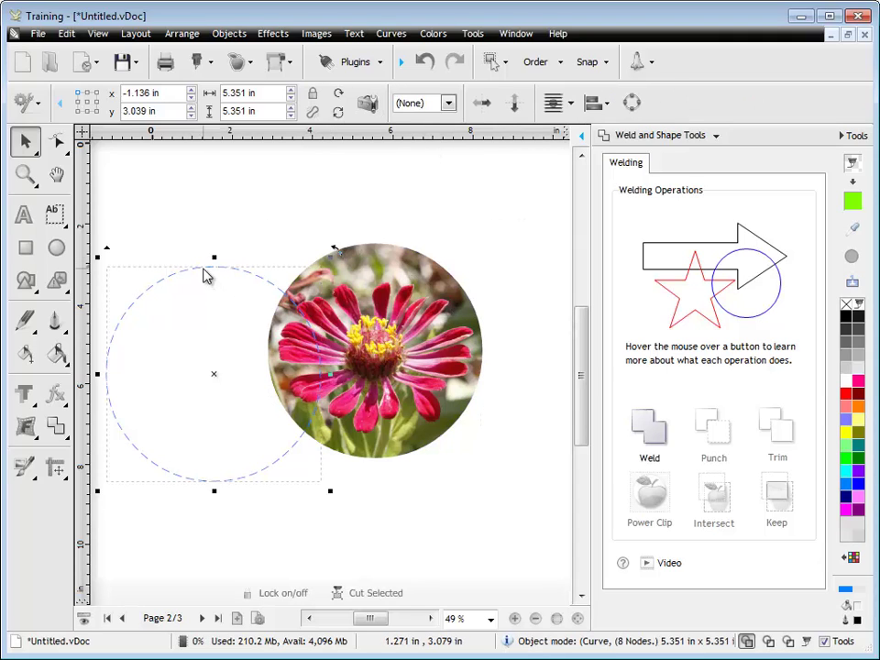
key(Escape)
click(366, 283)
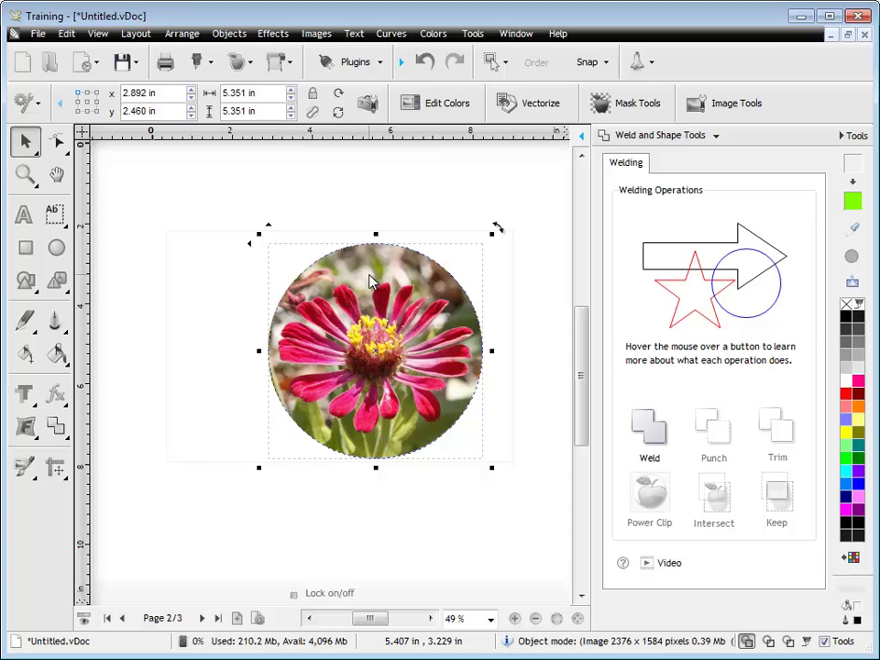
click(455, 509)
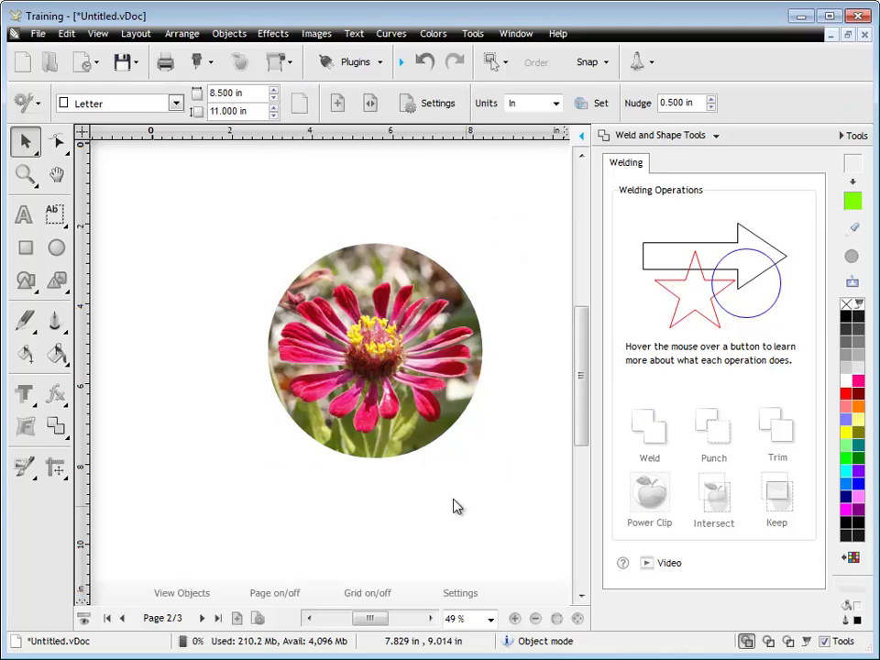
click(218, 617)
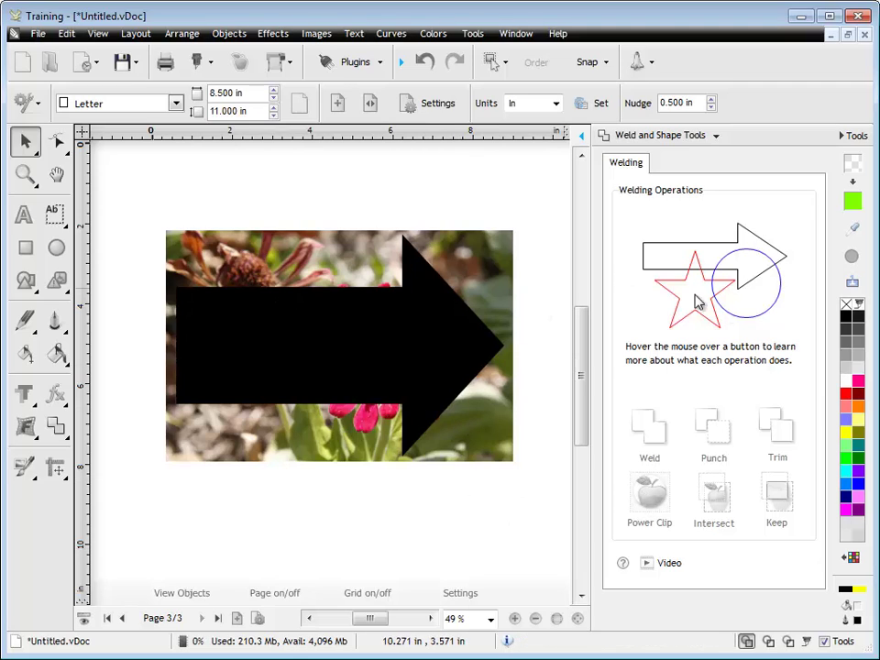
- In wireframe view, Power Clip the photo and 'Flowers' text inside the arrow; test-move it and undo
click(452, 314)
click(852, 257)
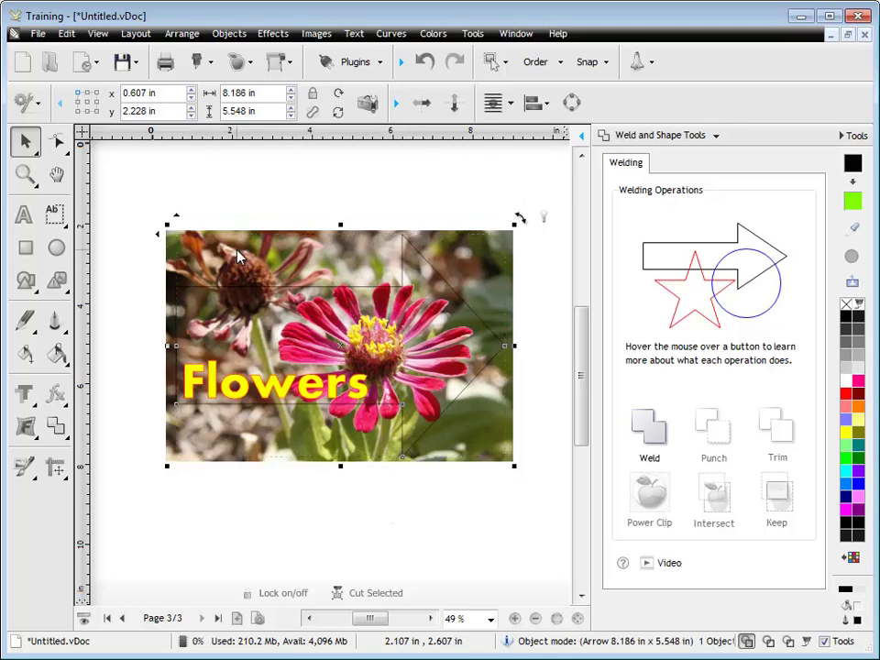
drag(122, 187, 540, 525)
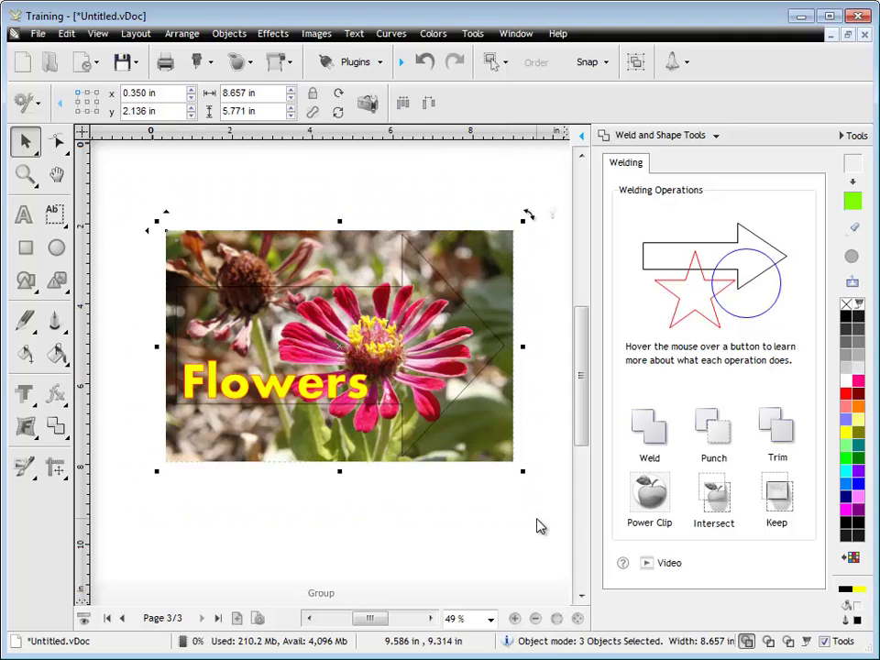
click(656, 500)
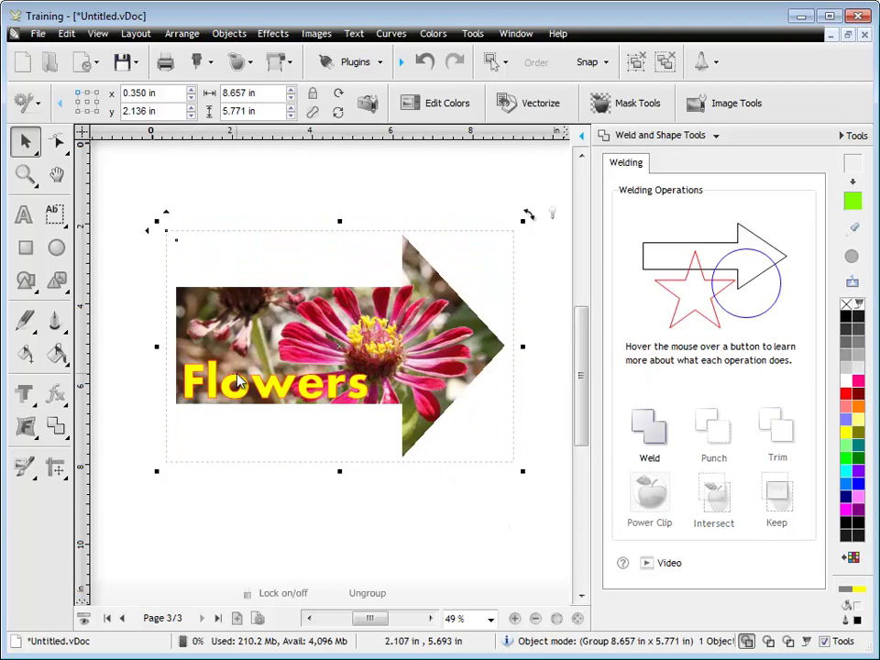
drag(337, 353, 310, 323)
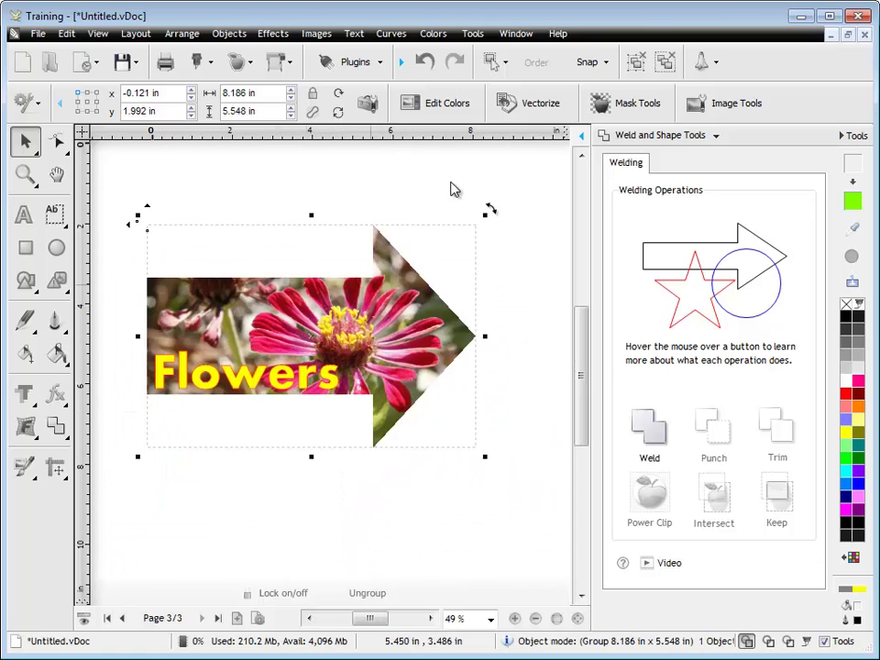
click(423, 62)
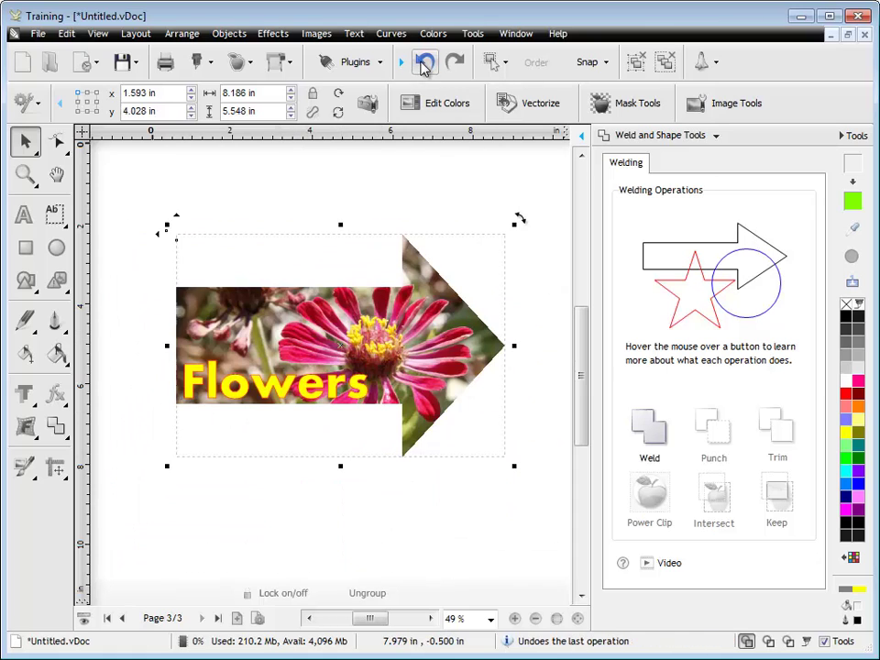
- Open the Object Manager and select the Flowers text inside the clipped arrow group
click(644, 136)
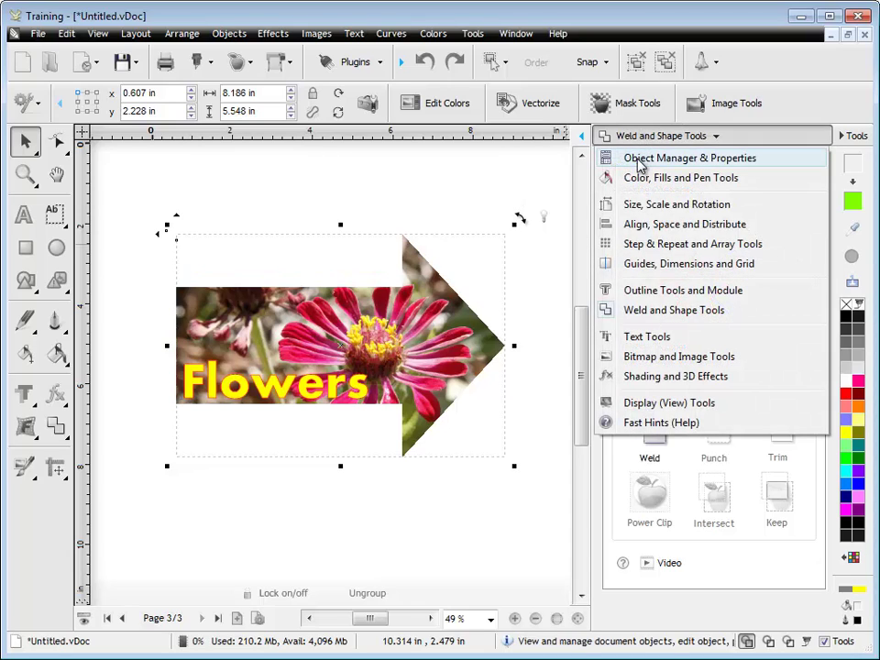
click(634, 160)
click(637, 319)
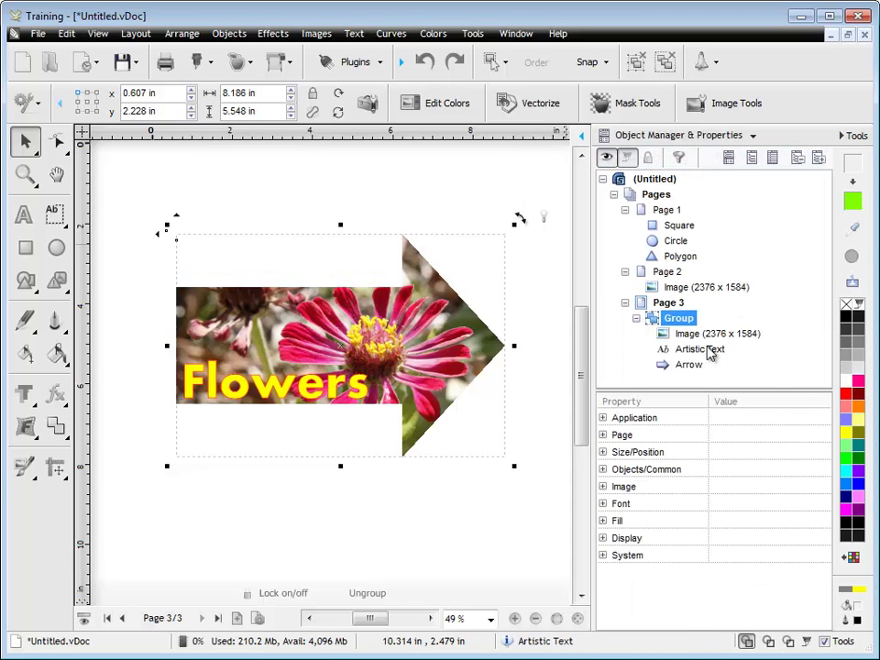
click(690, 365)
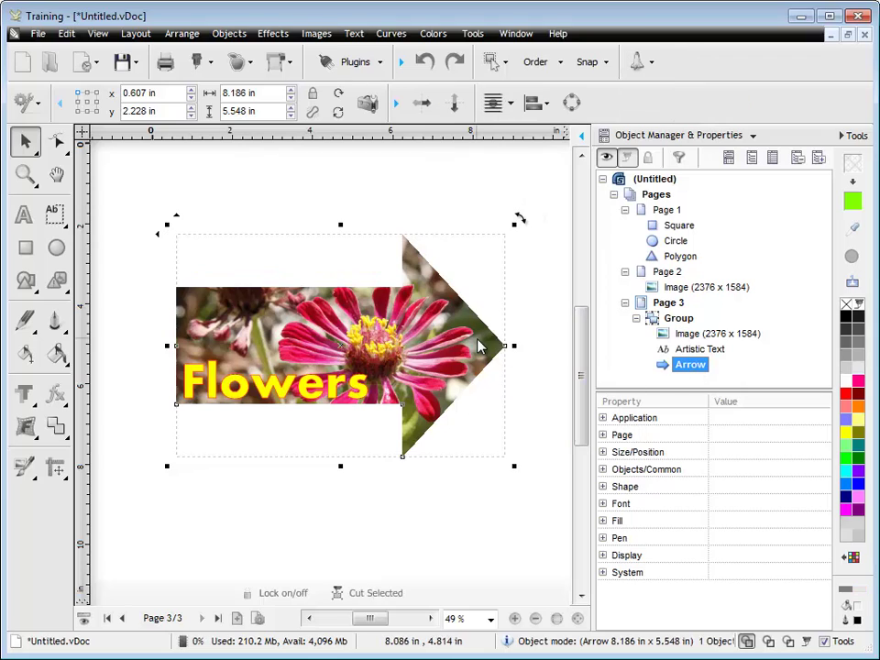
click(714, 350)
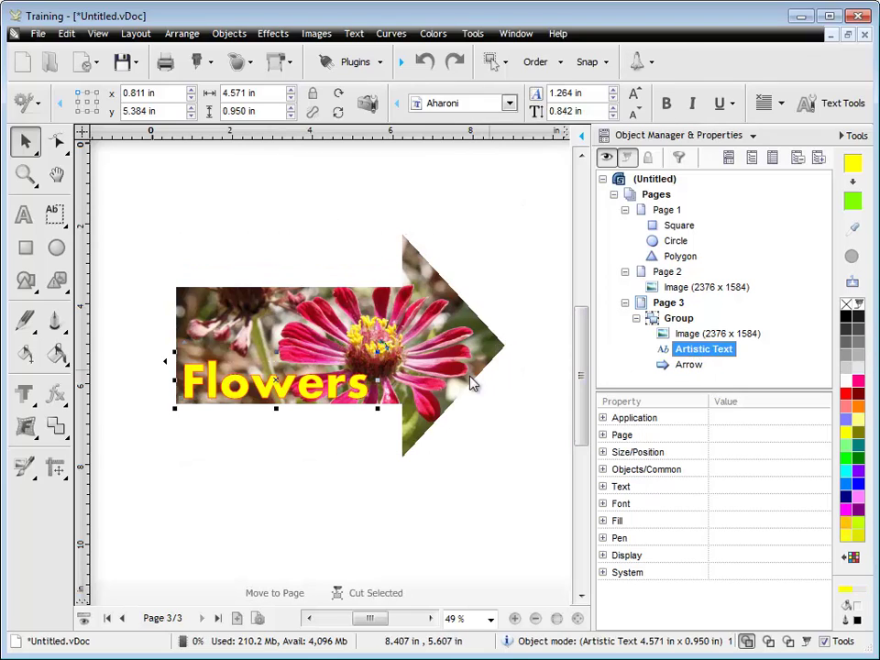
key(Up)
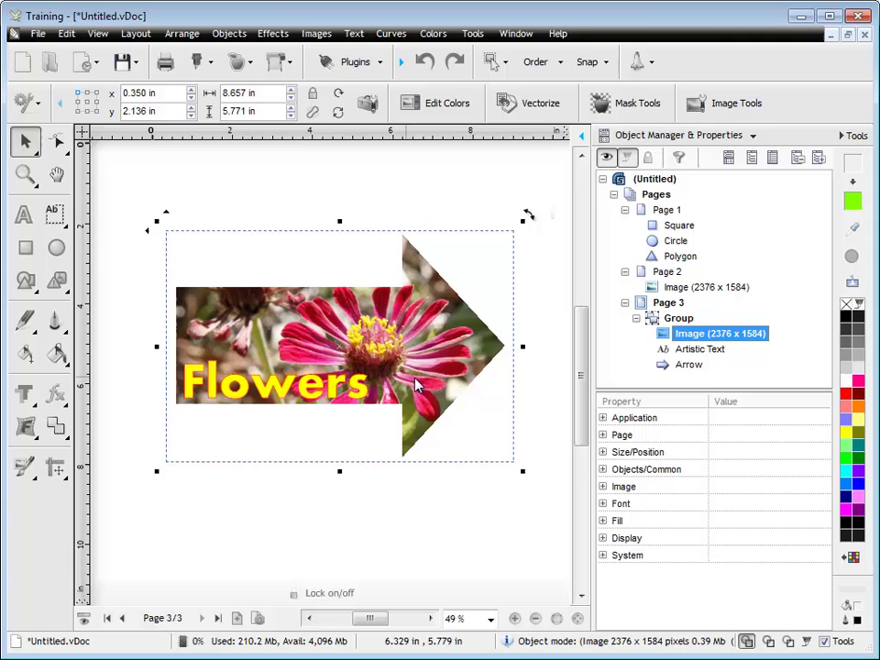
click(699, 352)
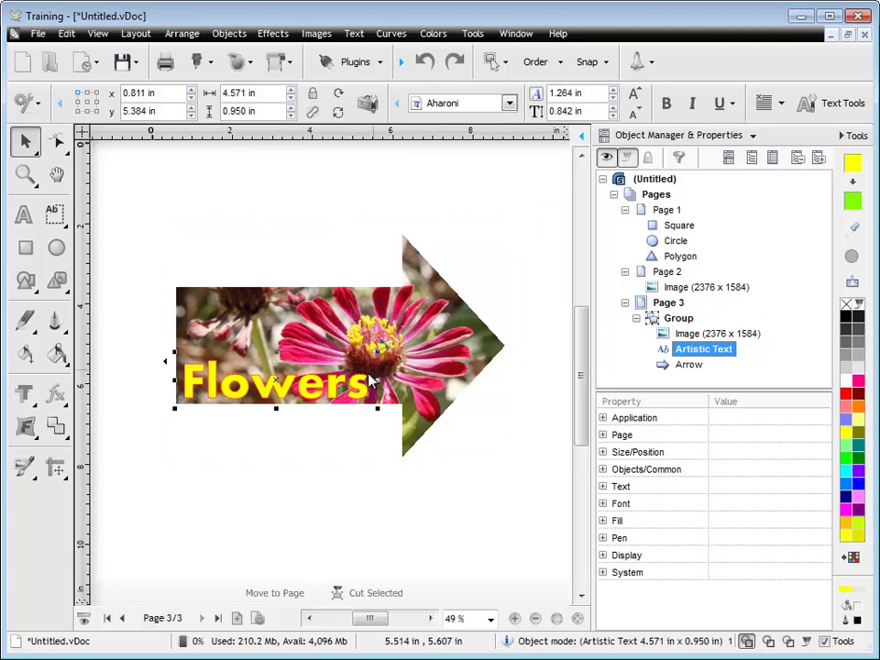
- Make the Flowers text white and resize it to fit the arrow body over the photo
drag(378, 353, 456, 335)
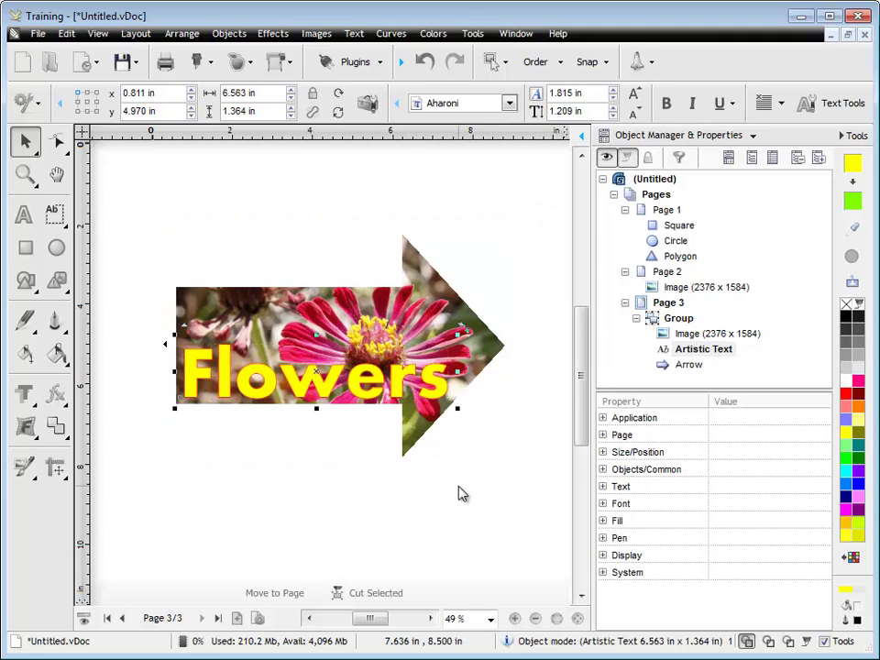
click(845, 380)
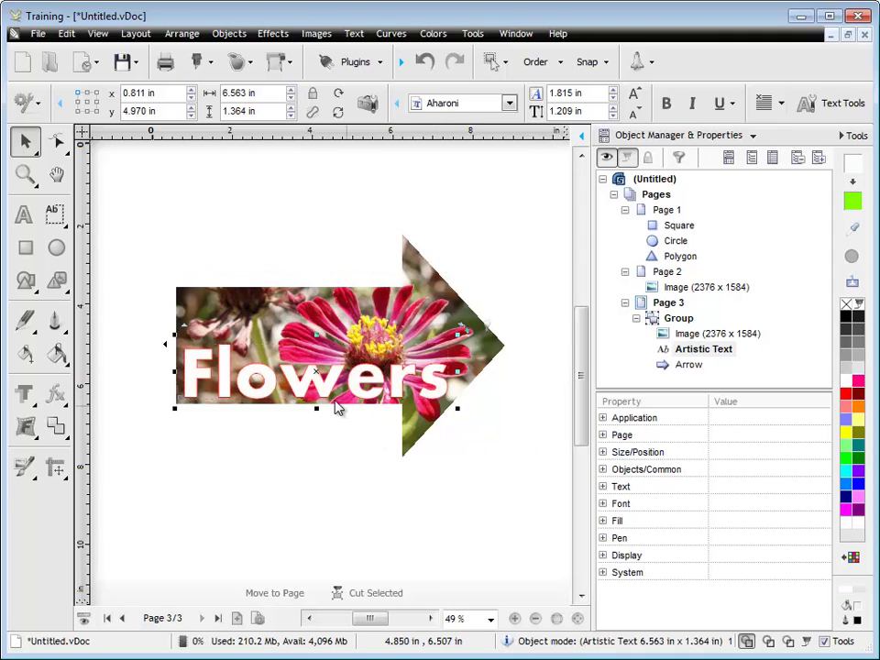
drag(316, 371, 244, 484)
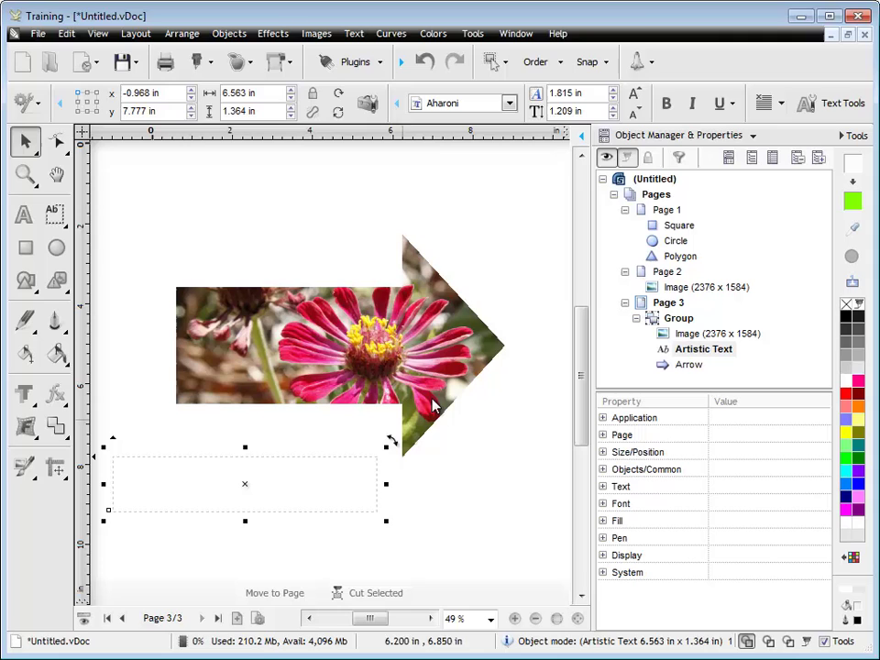
click(686, 349)
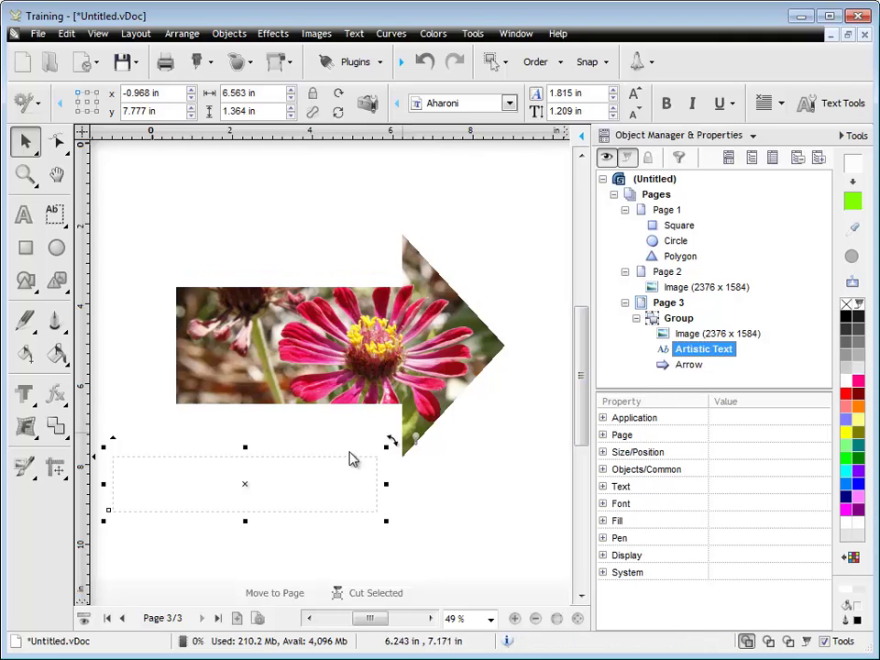
drag(243, 484, 311, 372)
drag(456, 330, 384, 349)
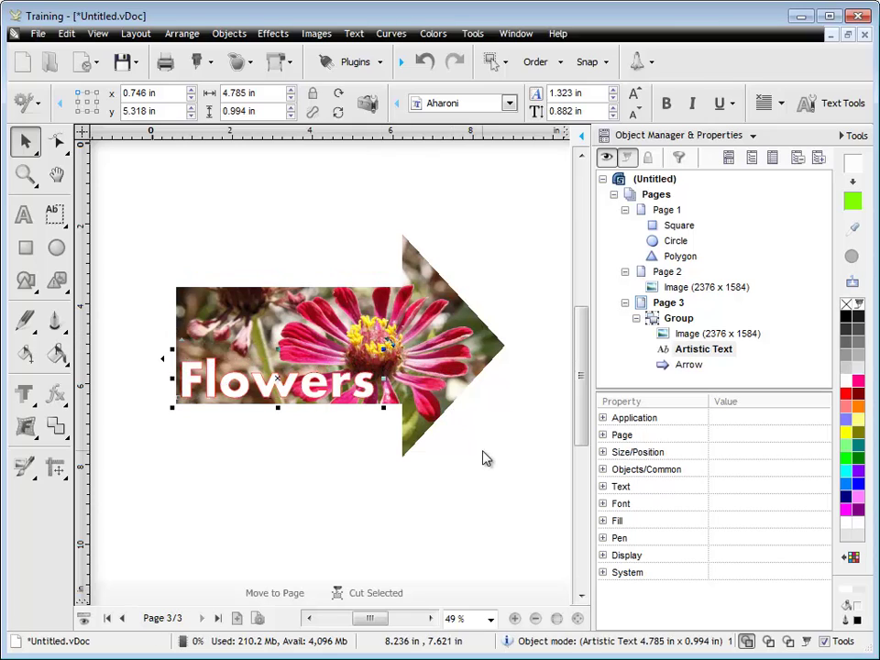
- Select Image (2376 x 1584) and nudge it to x 0.264 in, recentering the bloom
click(720, 334)
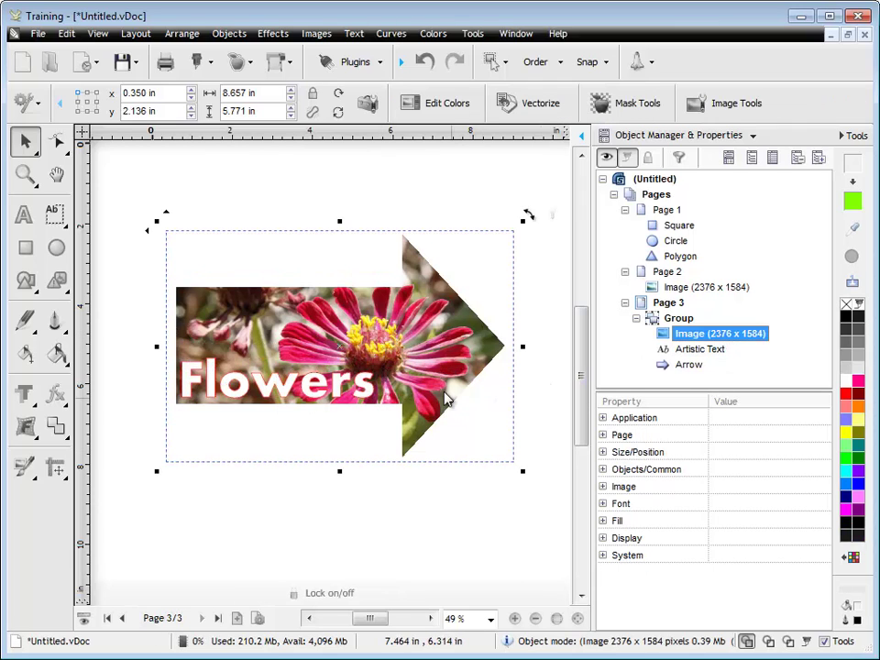
mouse_move(344, 360)
mouse_down()
mouse_move(333, 400)
mouse_move(251, 356)
mouse_move(318, 254)
mouse_move(432, 387)
mouse_move(308, 390)
mouse_move(363, 356)
mouse_move(363, 344)
mouse_move(310, 347)
mouse_move(361, 344)
mouse_move(327, 345)
mouse_move(337, 344)
mouse_up()
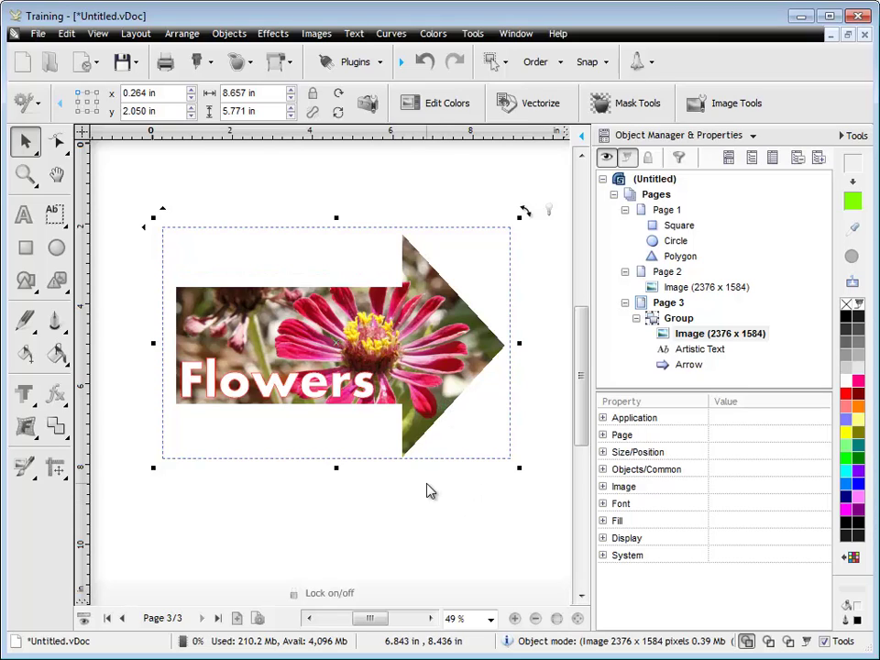
- Reshape the arrowhead by dragging its tip and bottom node
click(694, 367)
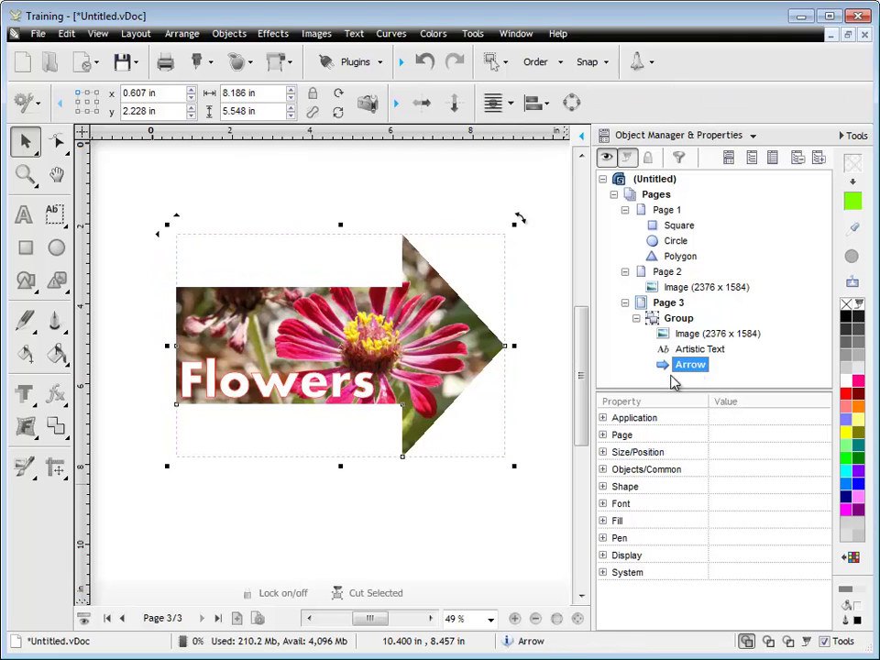
mouse_move(507, 355)
mouse_down()
mouse_move(484, 357)
mouse_move(507, 360)
mouse_up()
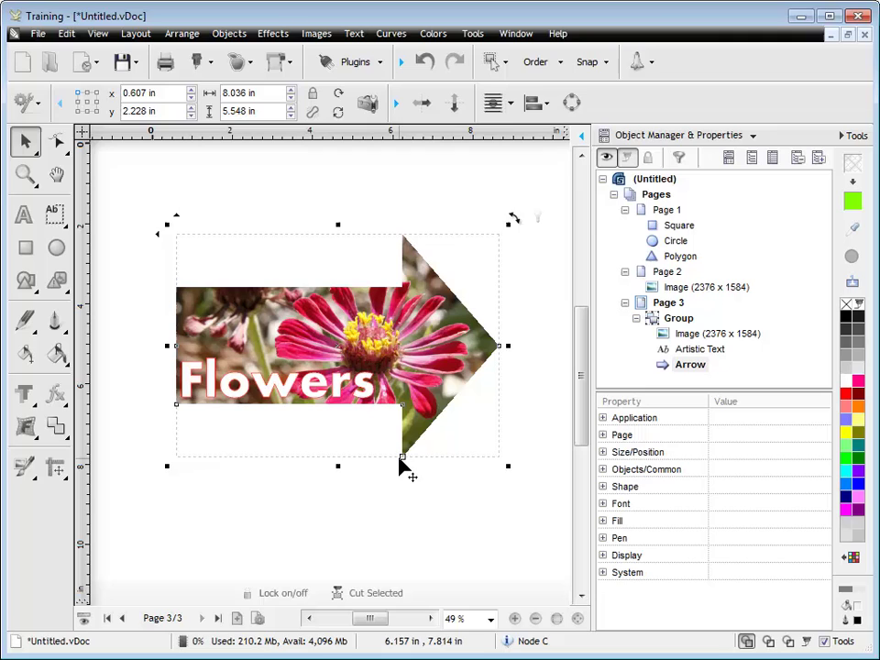
drag(396, 452, 394, 434)
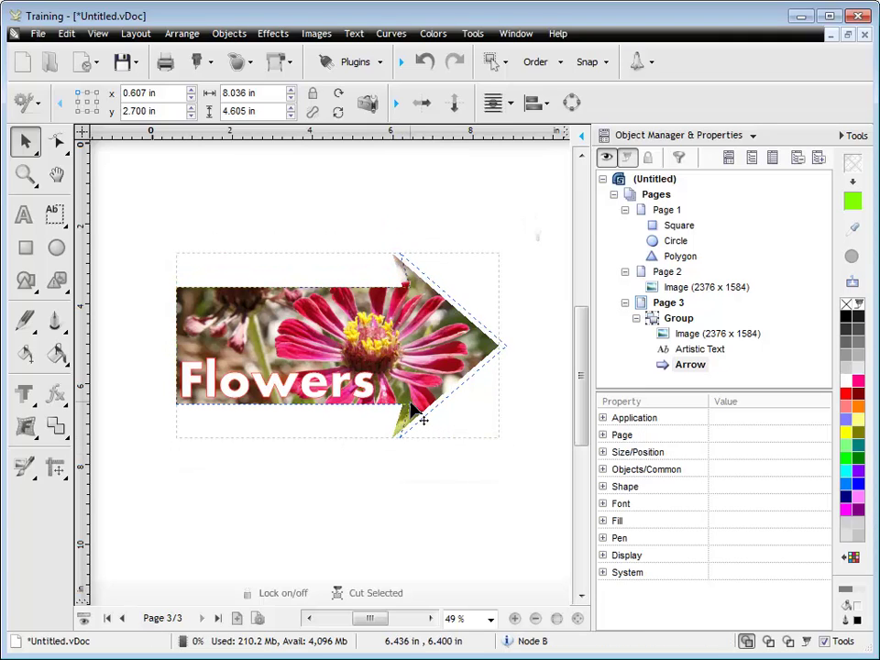
- Re-clip the photo and Flowers text inside the reshaped arrow with Power Clip > Inside
click(686, 366)
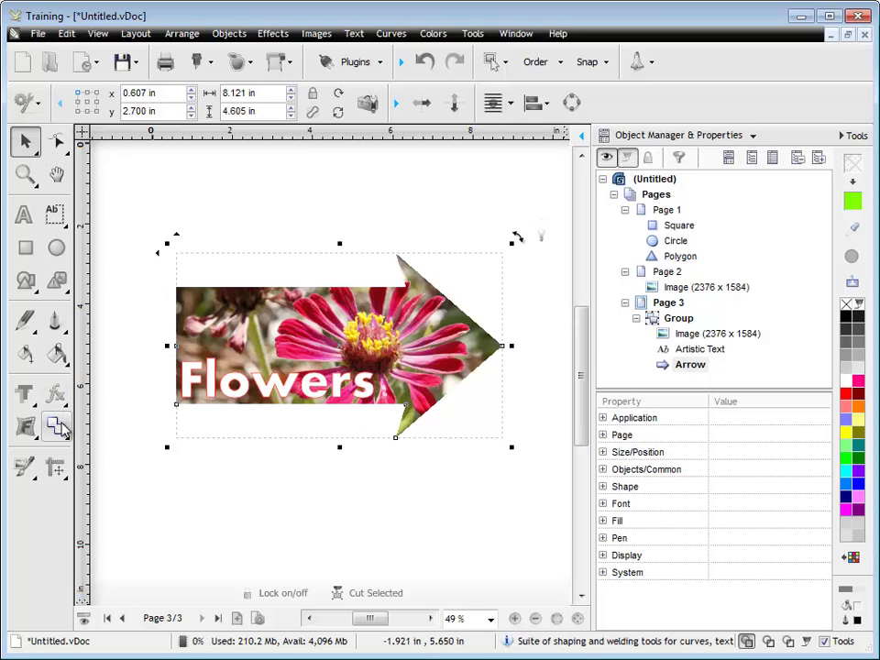
click(57, 354)
mouse_move(139, 478)
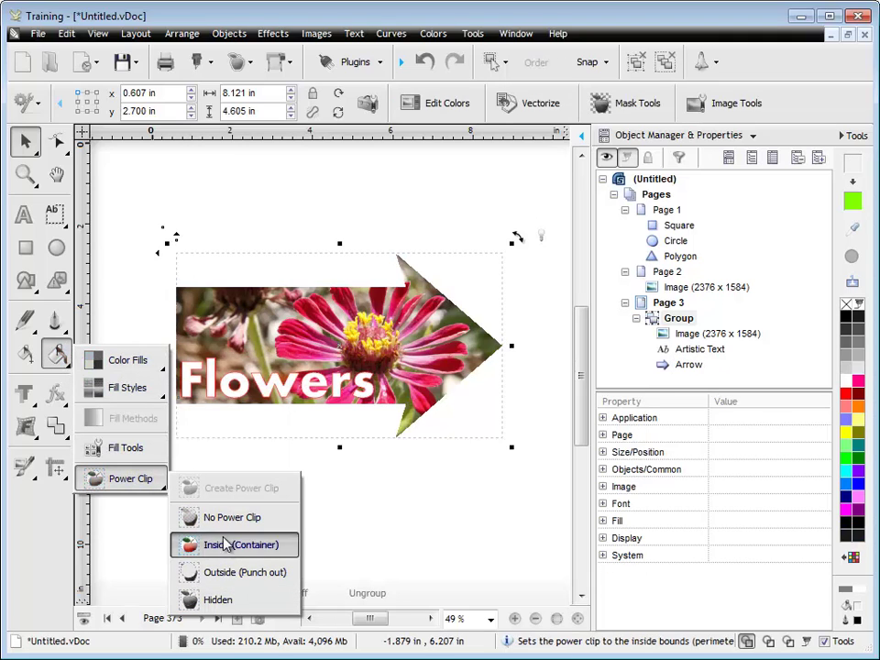
click(431, 534)
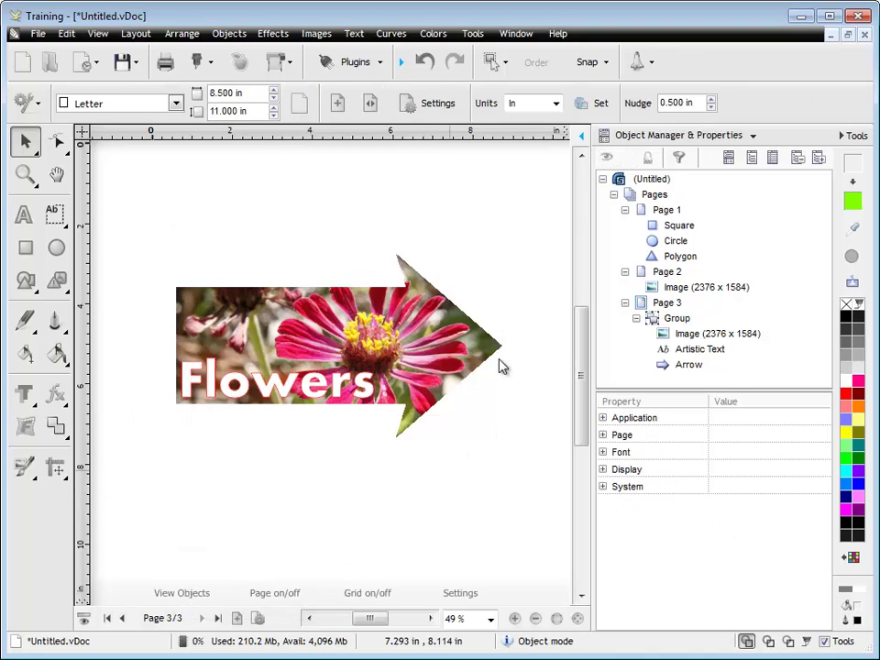
- Show the Weld and Shape Tools docker and return to page 1 with the shapes
click(609, 136)
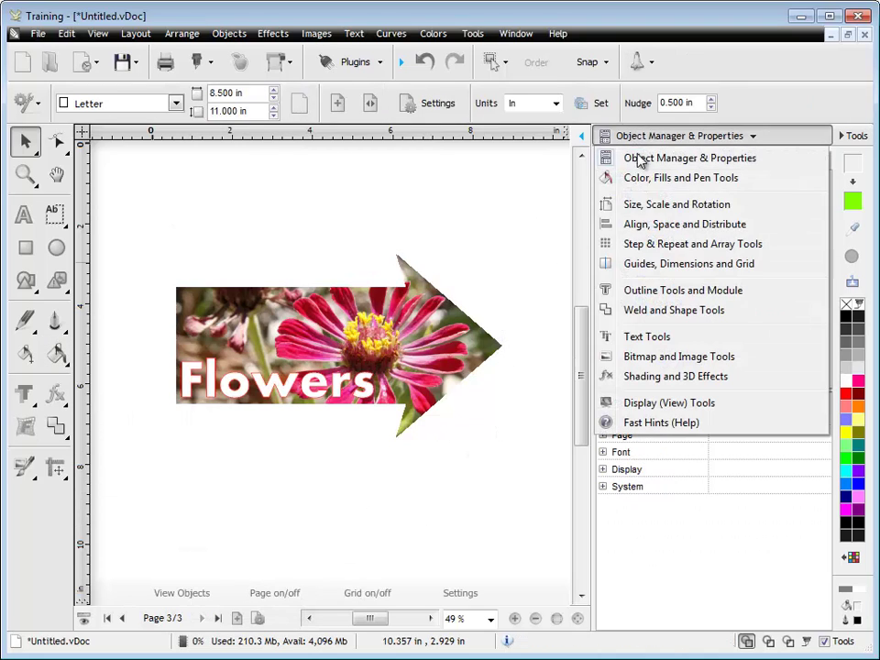
click(632, 310)
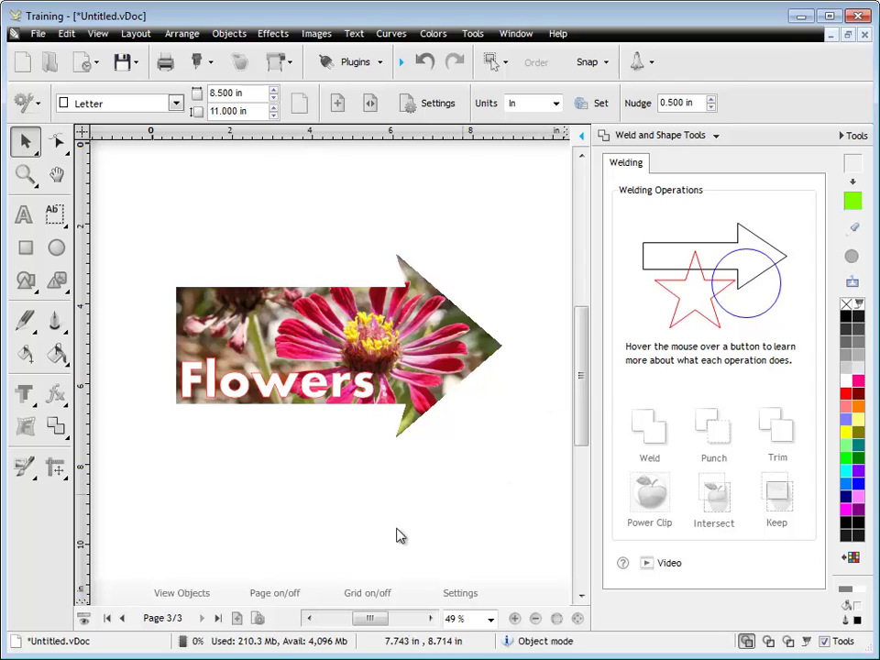
double_click(122, 618)
- Select the green triangle, blue circle and yellow square and bring up the welding and shaping options
click(310, 426)
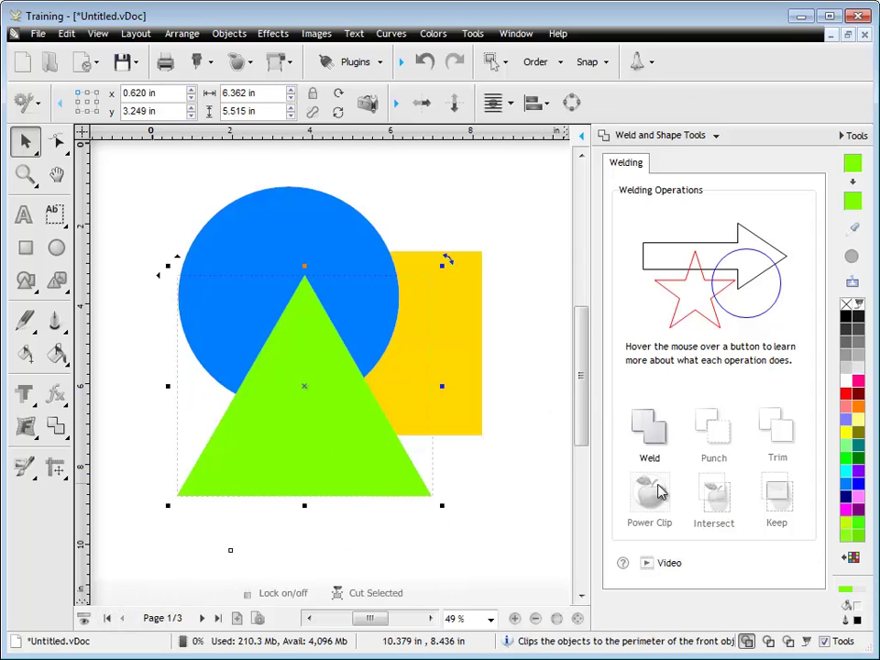
shift+click(381, 246)
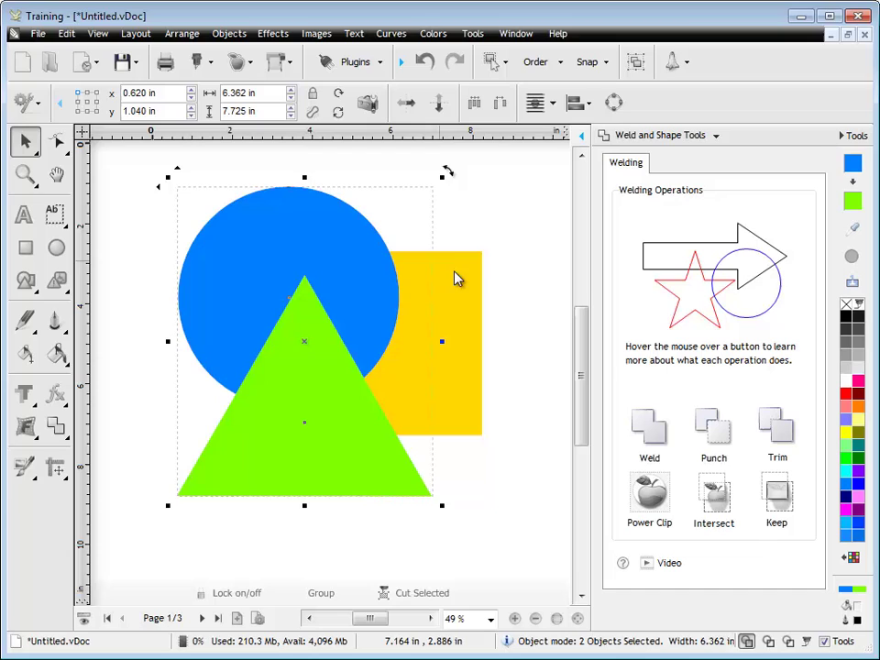
shift+click(456, 277)
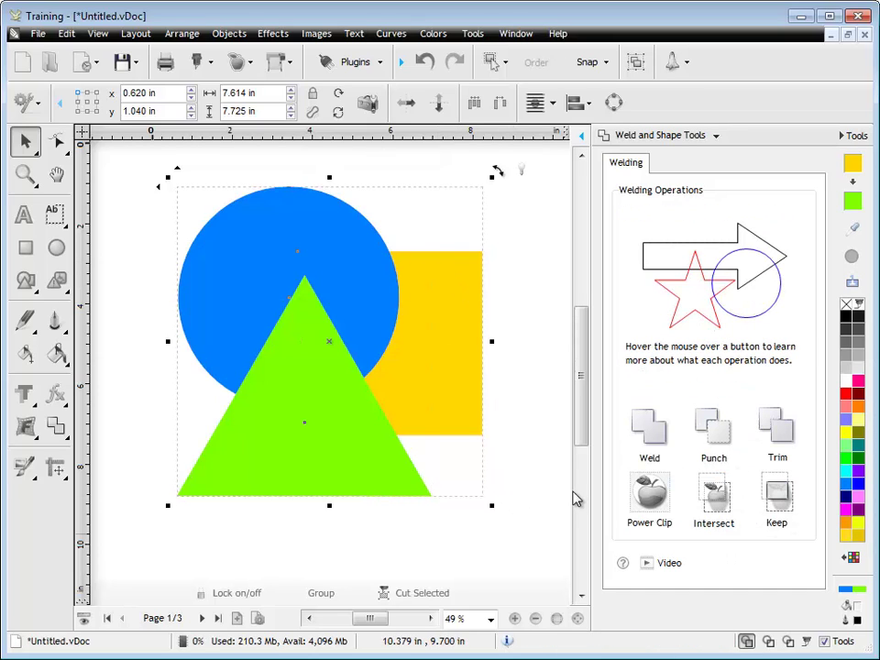
click(57, 426)
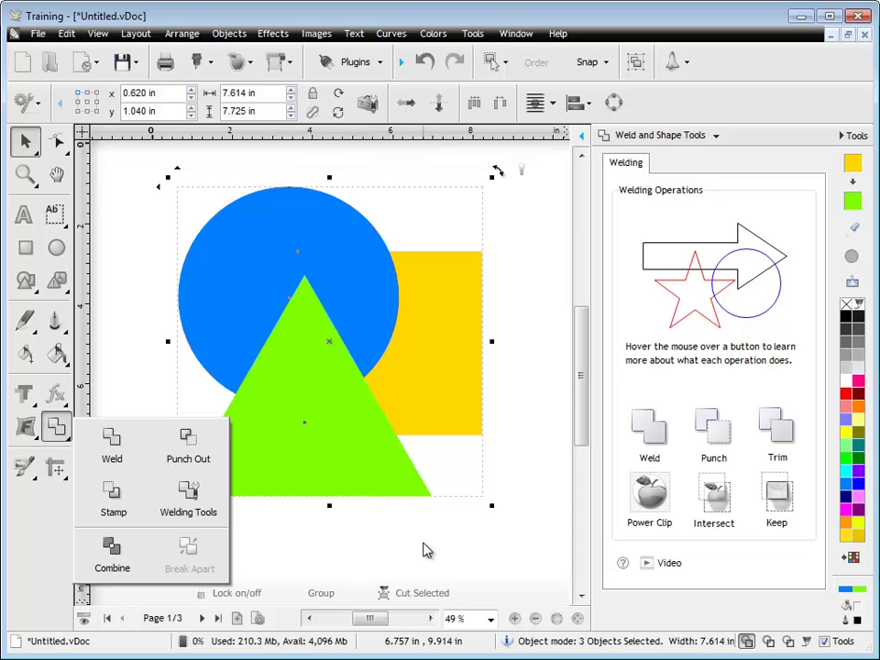
- Browse the Objects > Welding and Shaping commands, then deselect the shapes
click(181, 34)
mouse_move(229, 34)
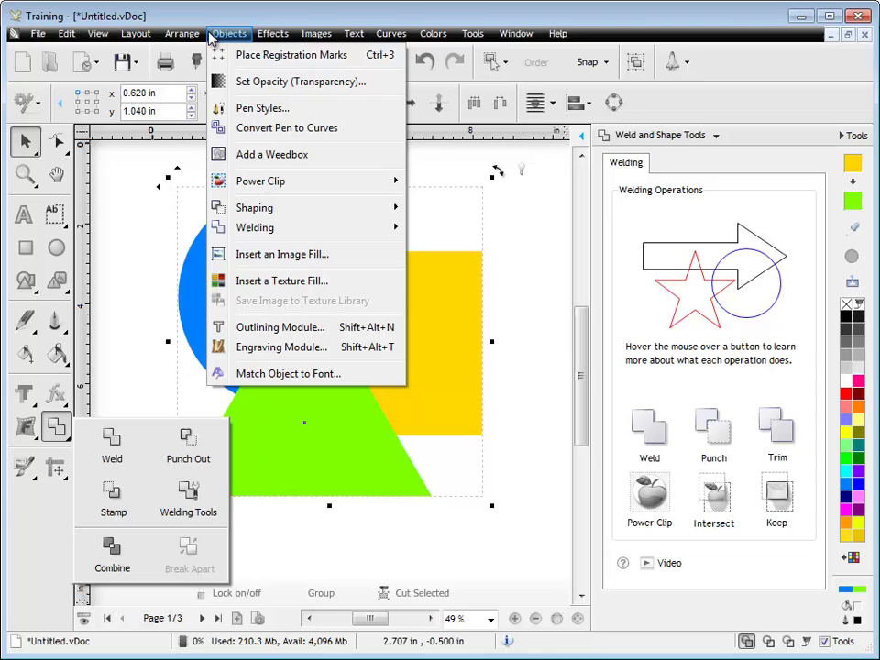
mouse_move(290, 233)
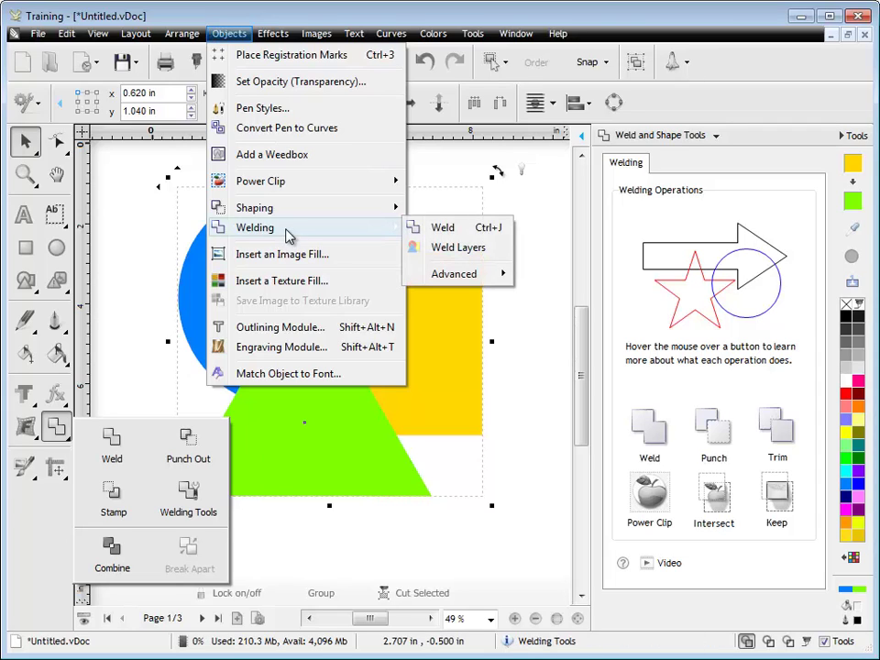
mouse_move(463, 284)
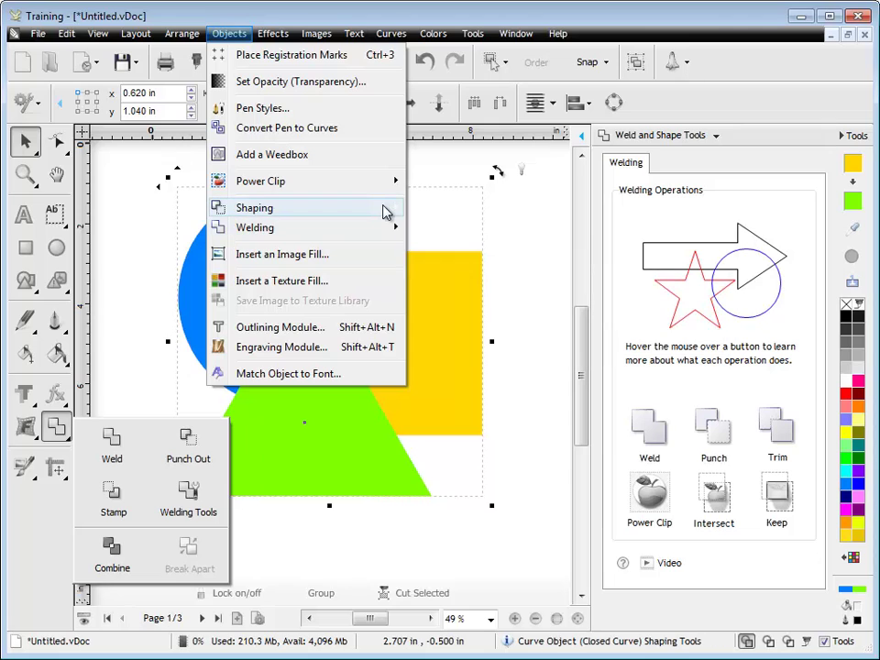
mouse_move(385, 209)
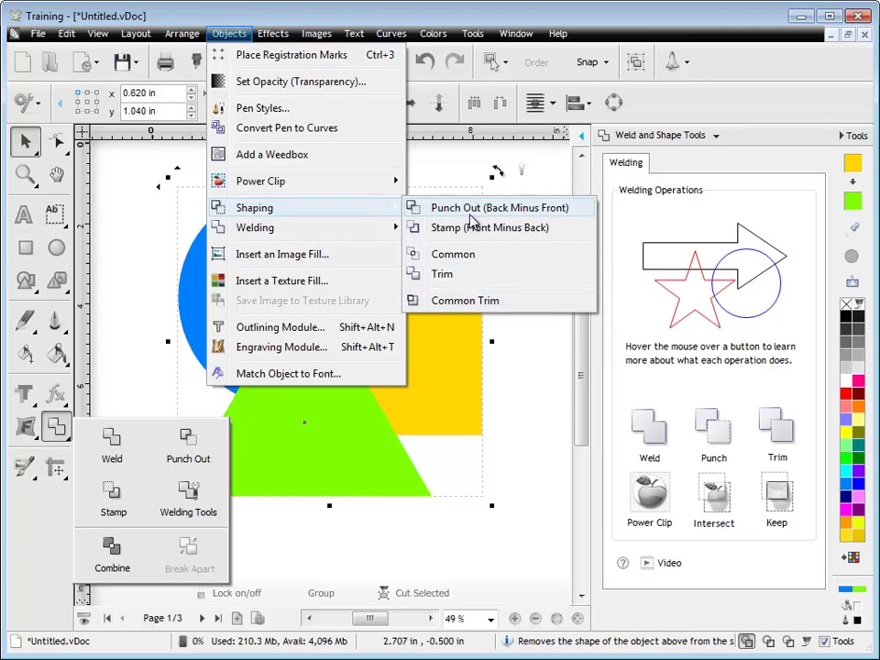
click(536, 360)
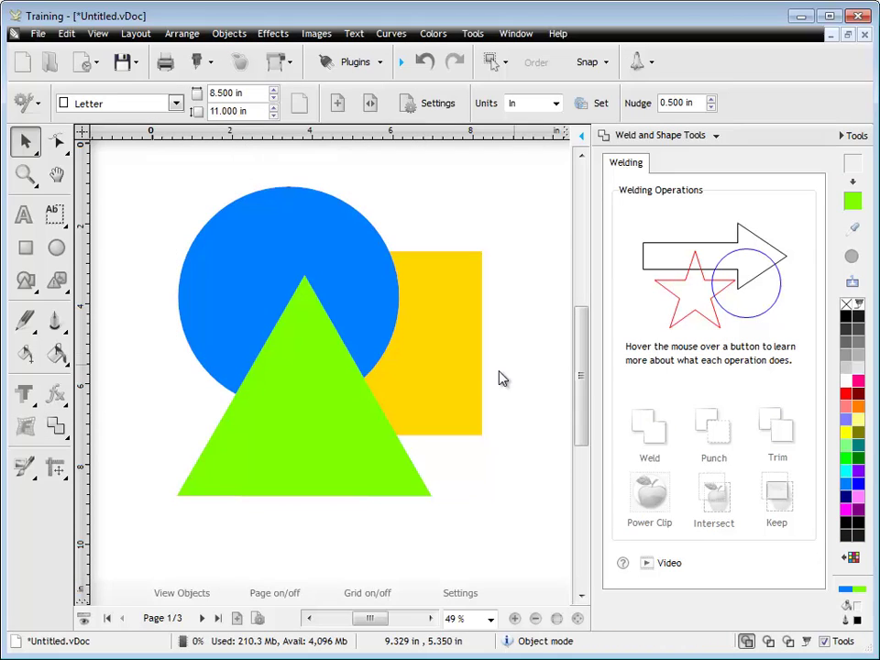